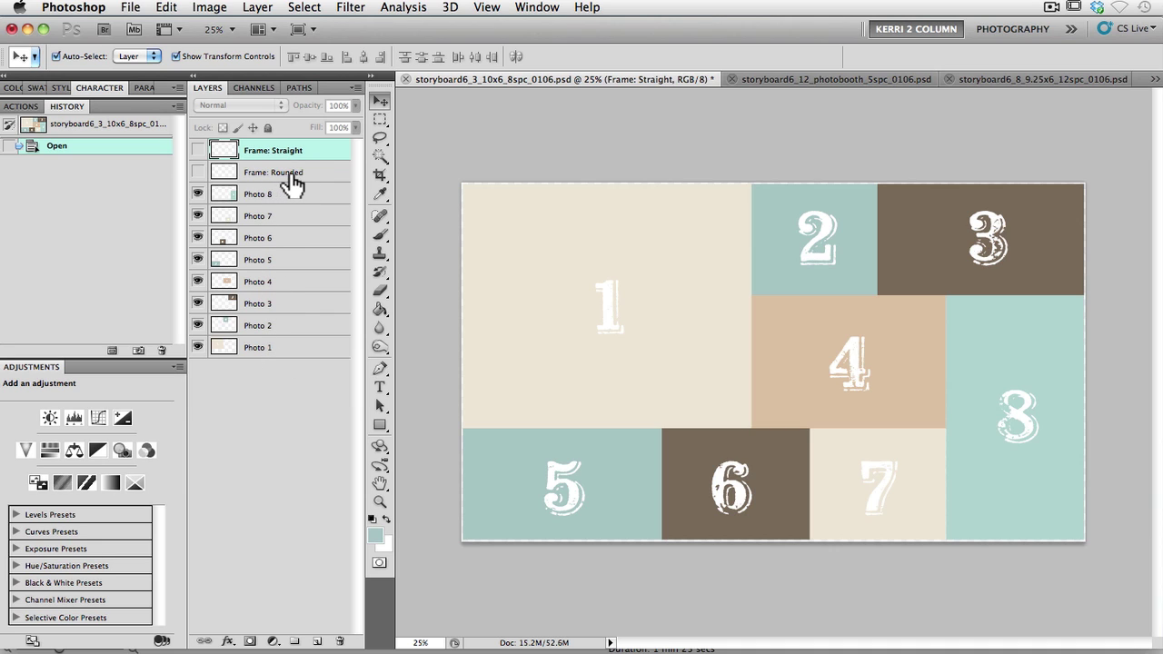
Compare the rounded and straight frame layers on the 10x6 storyboard, leaving only Frame: Rounded shown.
{"action": "left_click", "coordinate": [198, 173]}
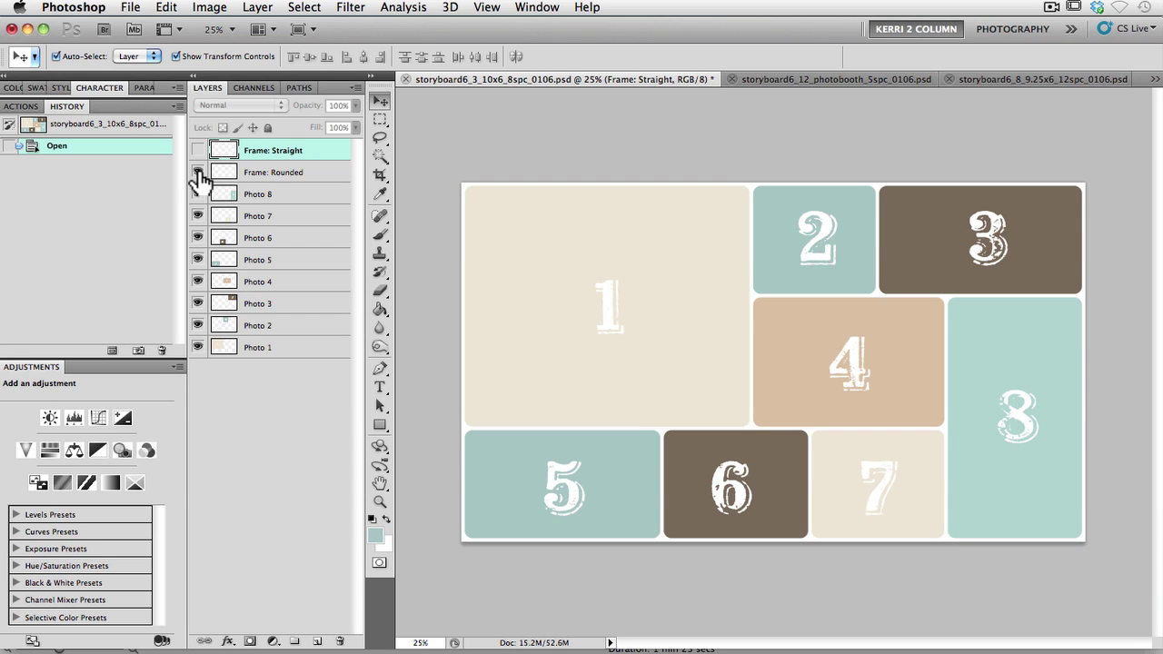
{"action": "left_click", "coordinate": [198, 172]}
{"action": "left_click", "coordinate": [202, 151]}
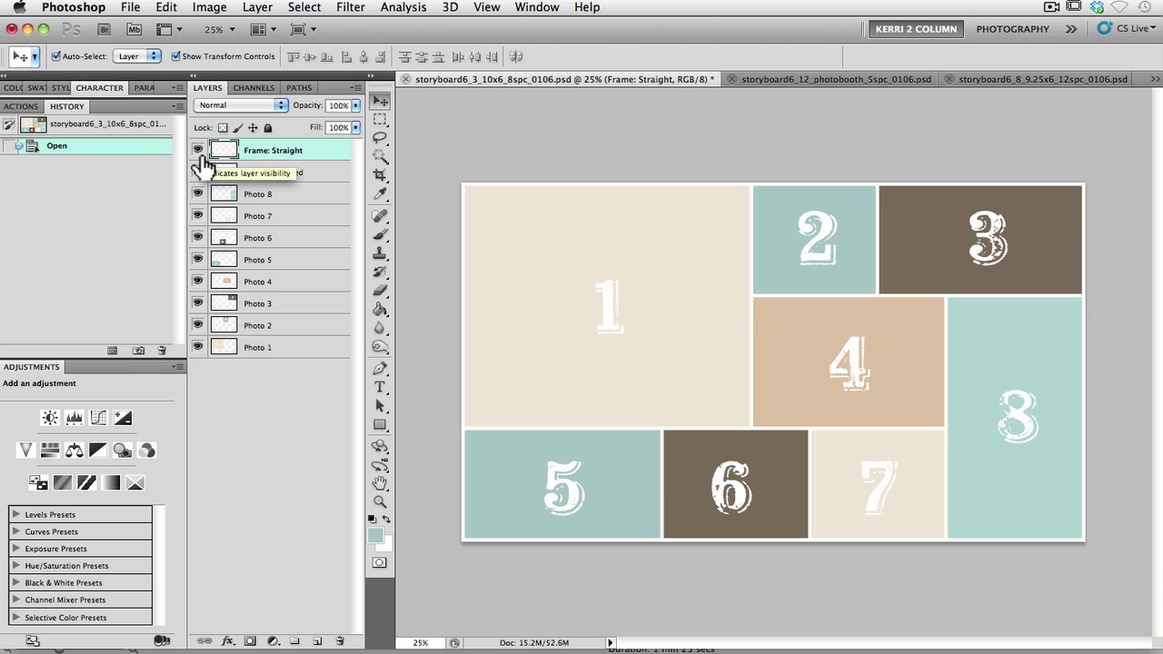
{"action": "left_click", "coordinate": [198, 151]}
{"action": "left_click", "coordinate": [198, 173]}
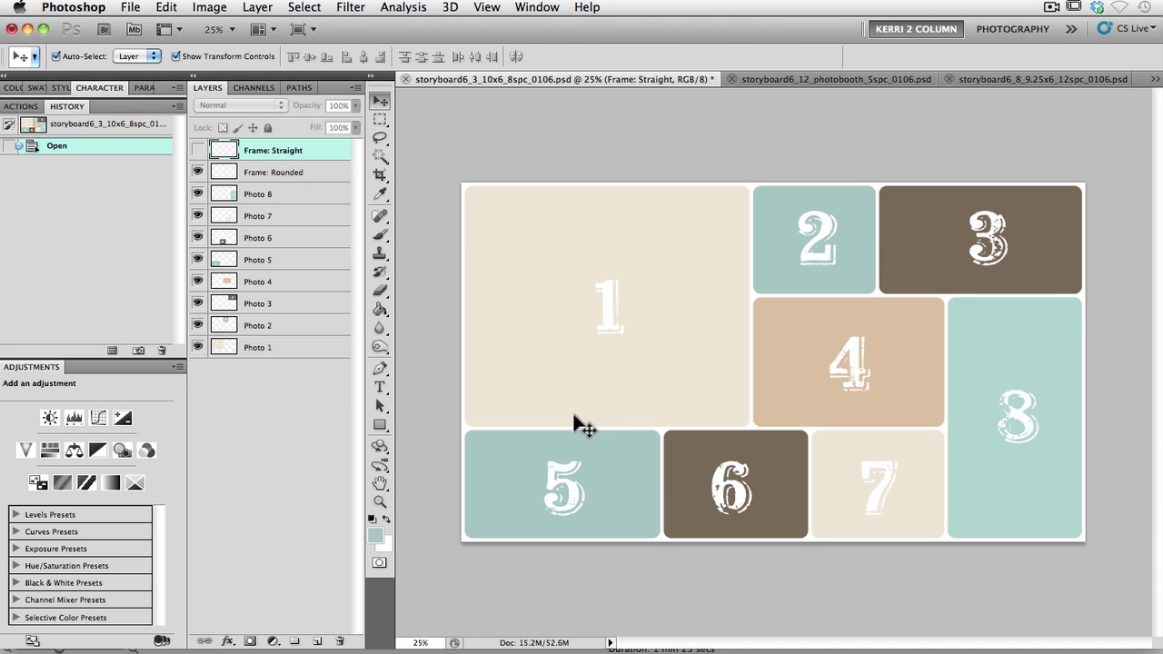
{"action": "left_click", "coordinate": [227, 641]}
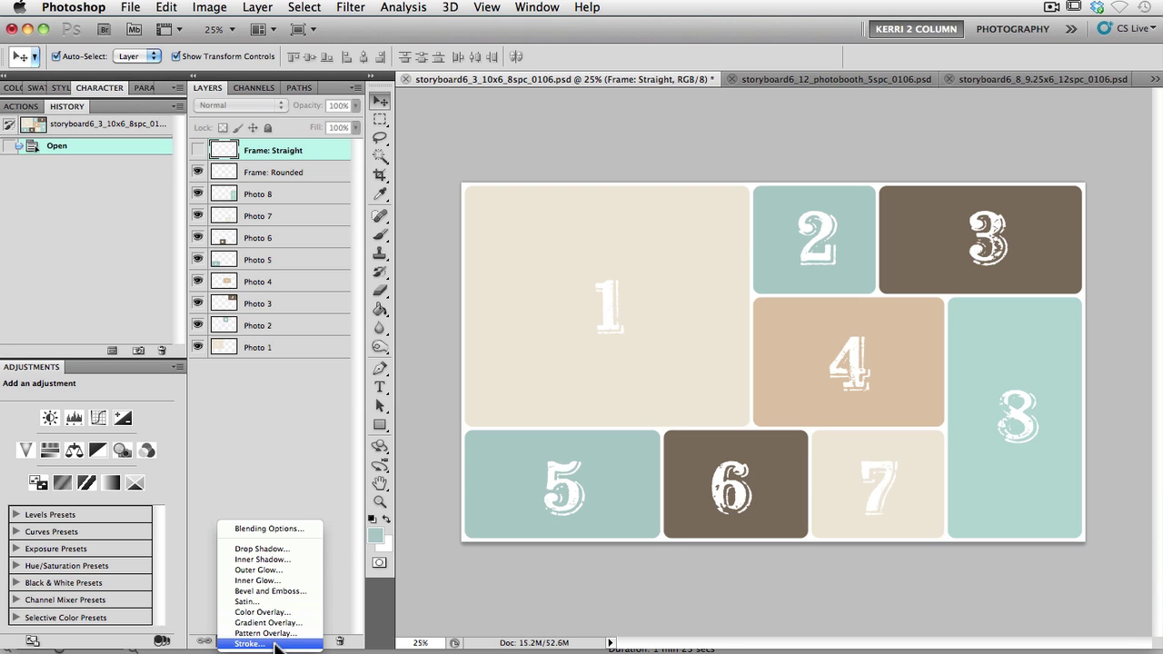
{"action": "left_click", "coordinate": [275, 644]}
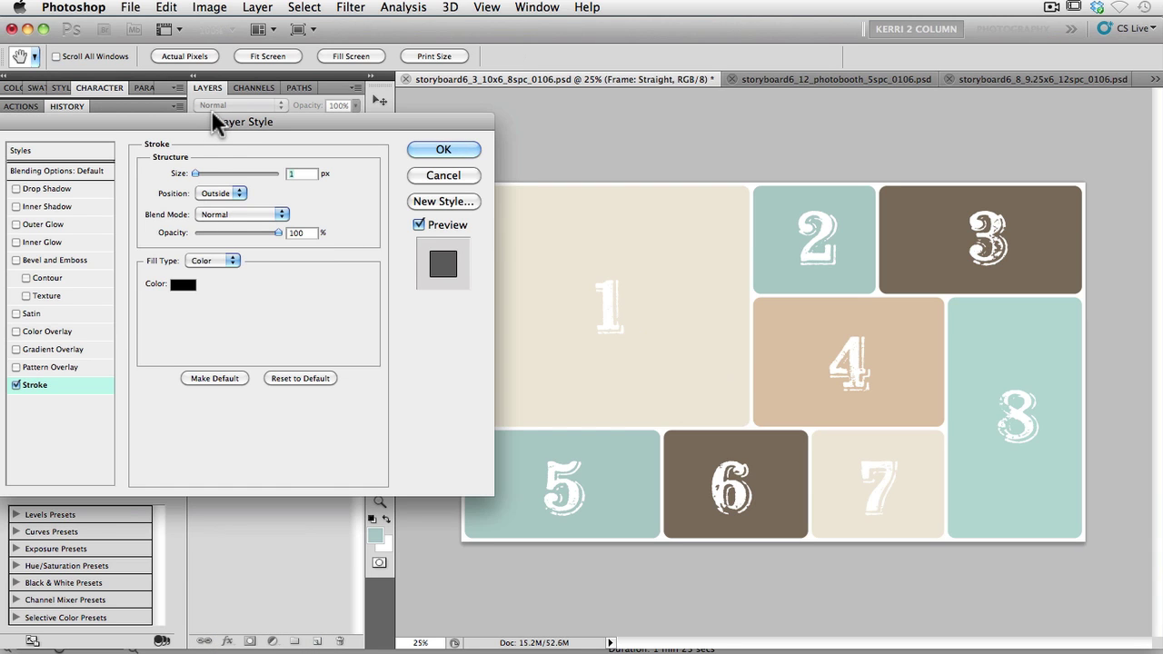
{"action": "left_click_drag", "start_coordinate": [212, 113], "coordinate": [343, 117]}
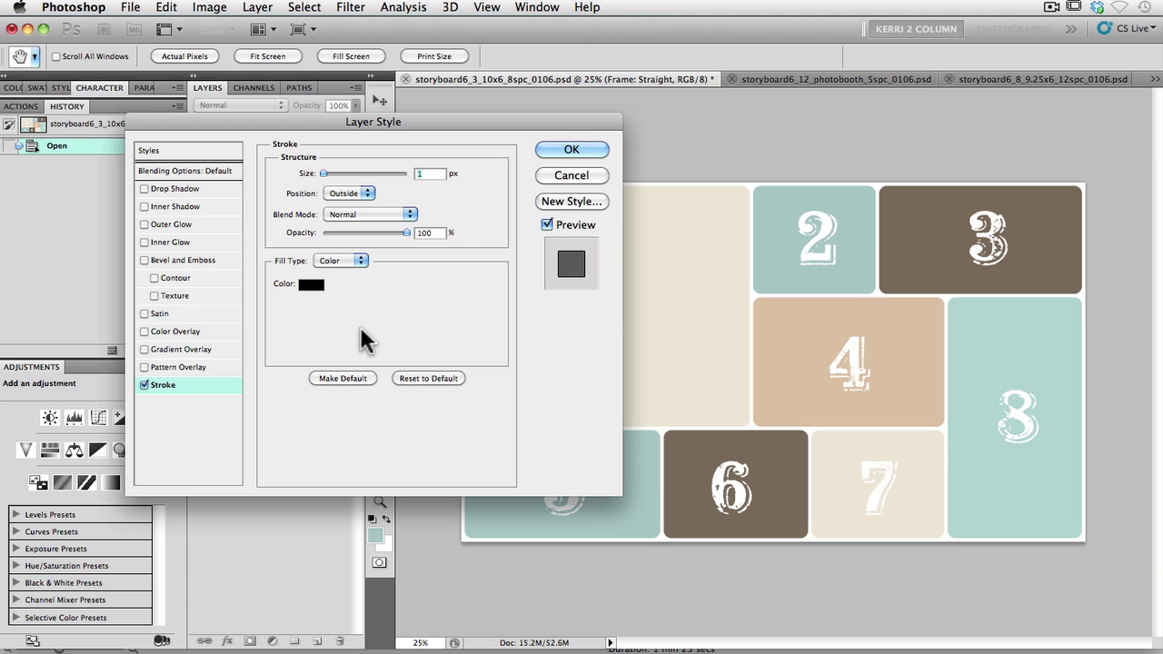
{"action": "left_click_drag", "start_coordinate": [502, 117], "coordinate": [745, 89]}
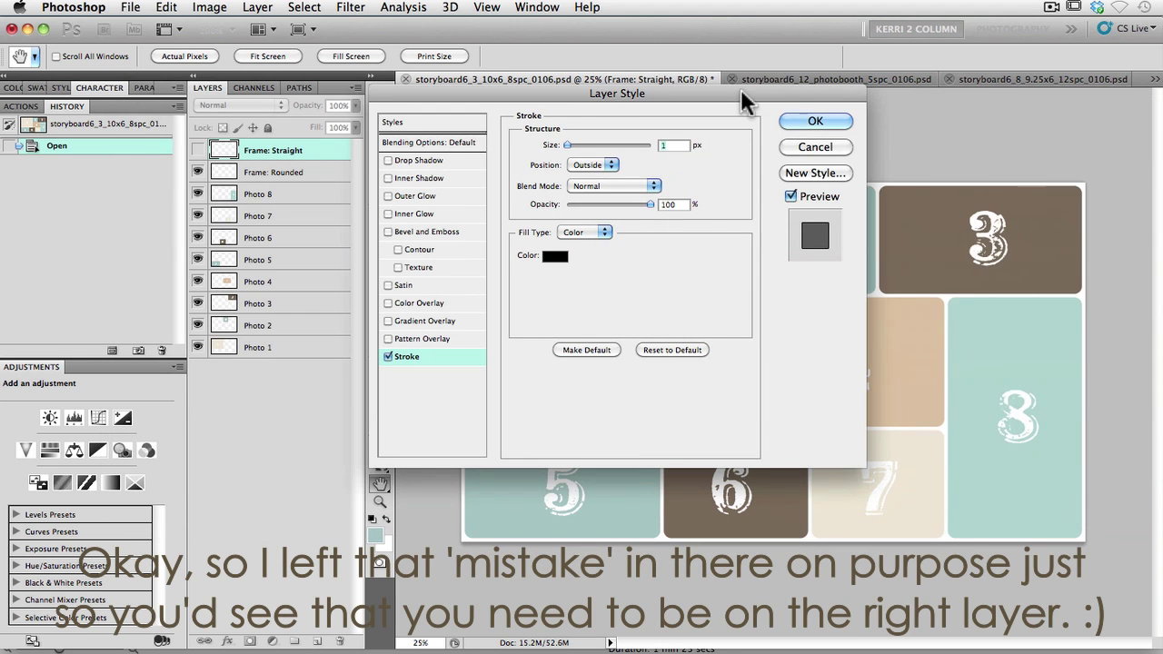
{"action": "left_click", "coordinate": [823, 147]}
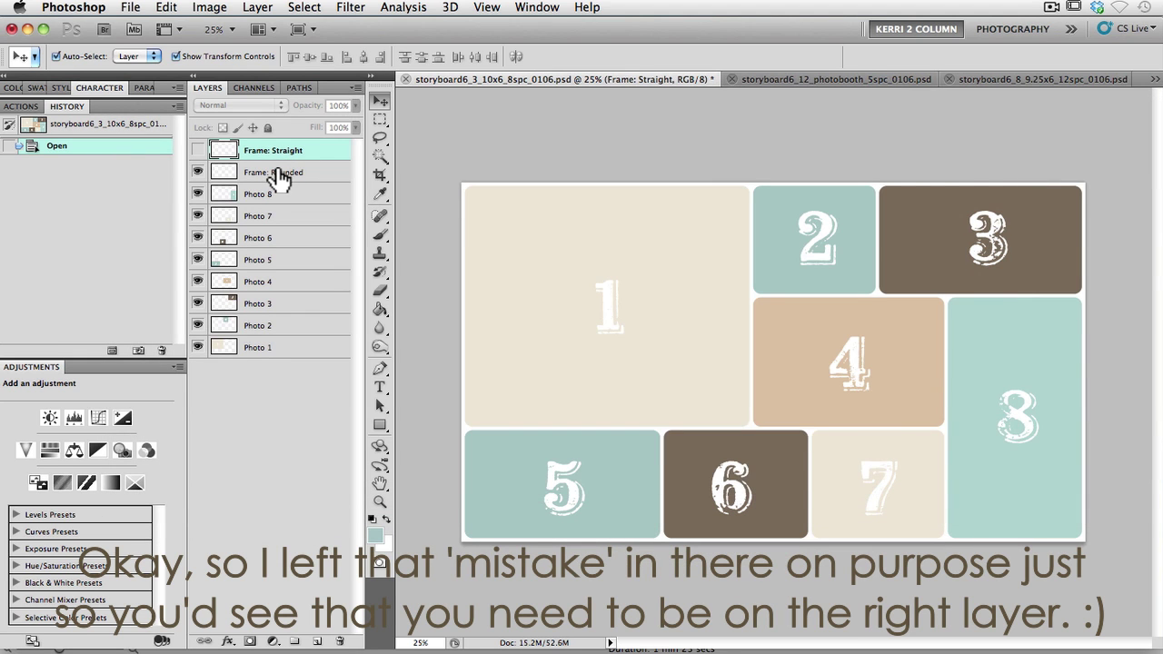
Start a Stroke layer style on the Frame: Rounded layer and set the stroke colour to white (ffffff).
{"action": "left_click", "coordinate": [285, 171]}
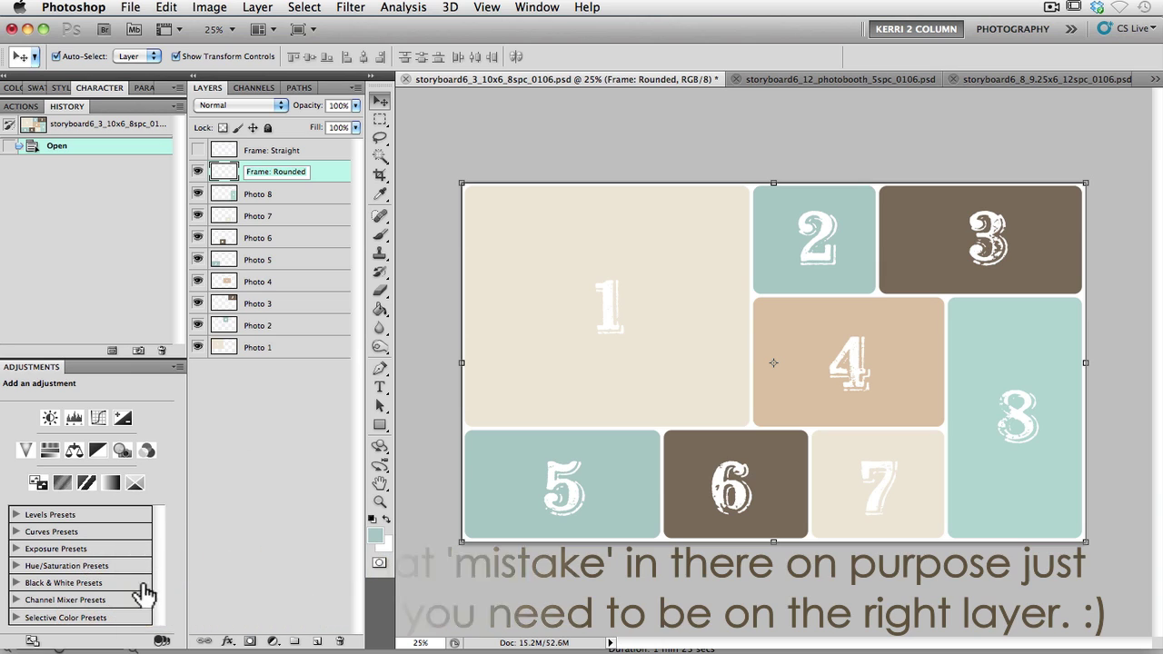
{"action": "left_click", "coordinate": [229, 642]}
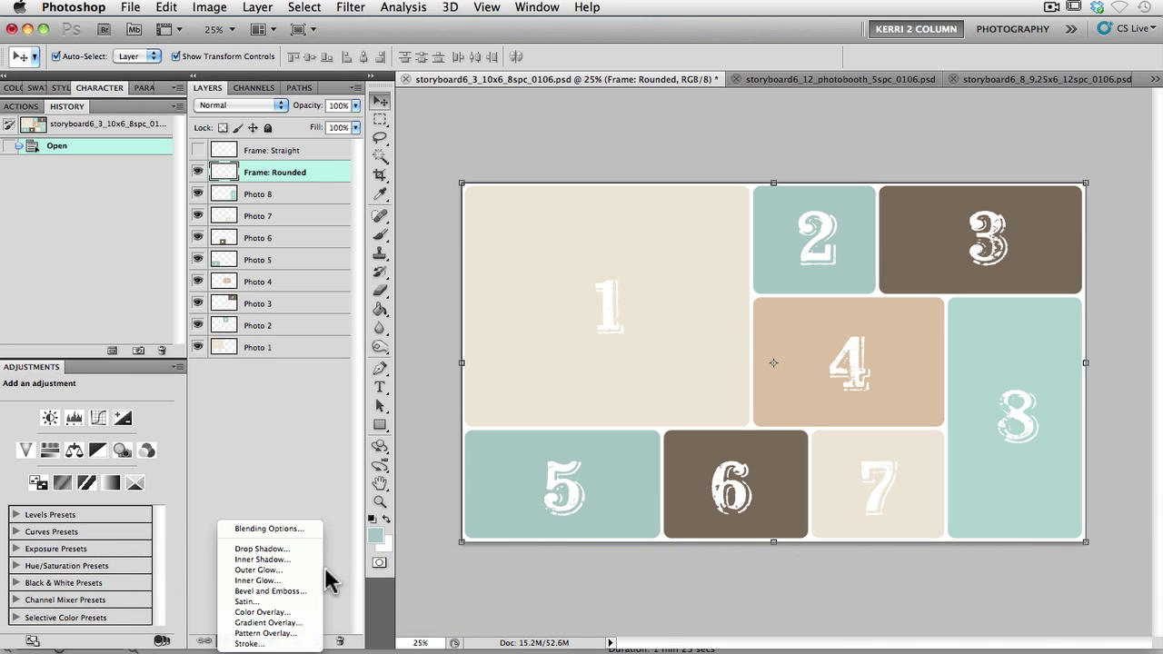
{"action": "left_click", "coordinate": [259, 643]}
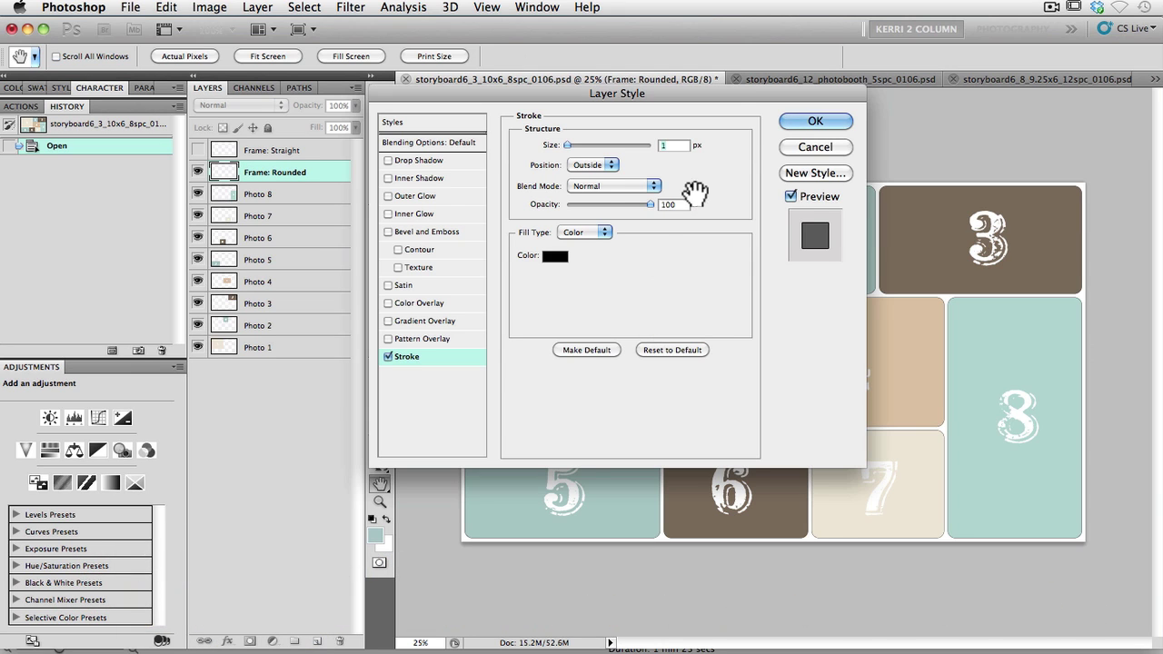
{"action": "left_click_drag", "start_coordinate": [733, 104], "coordinate": [490, 106]}
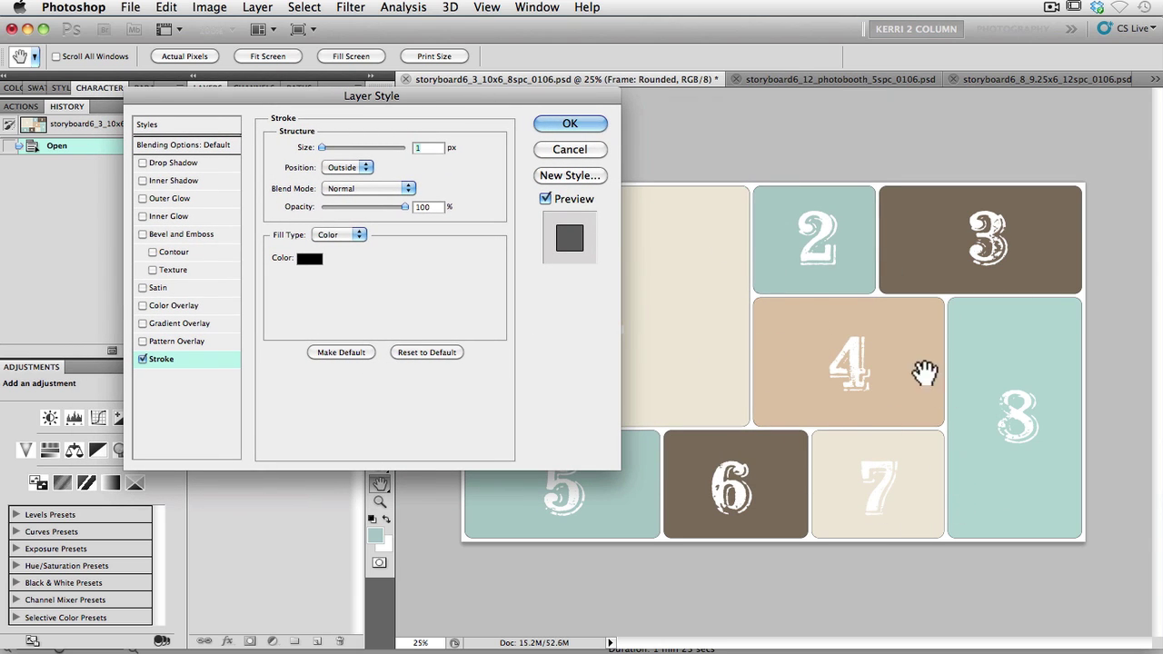
{"action": "left_click", "coordinate": [310, 260]}
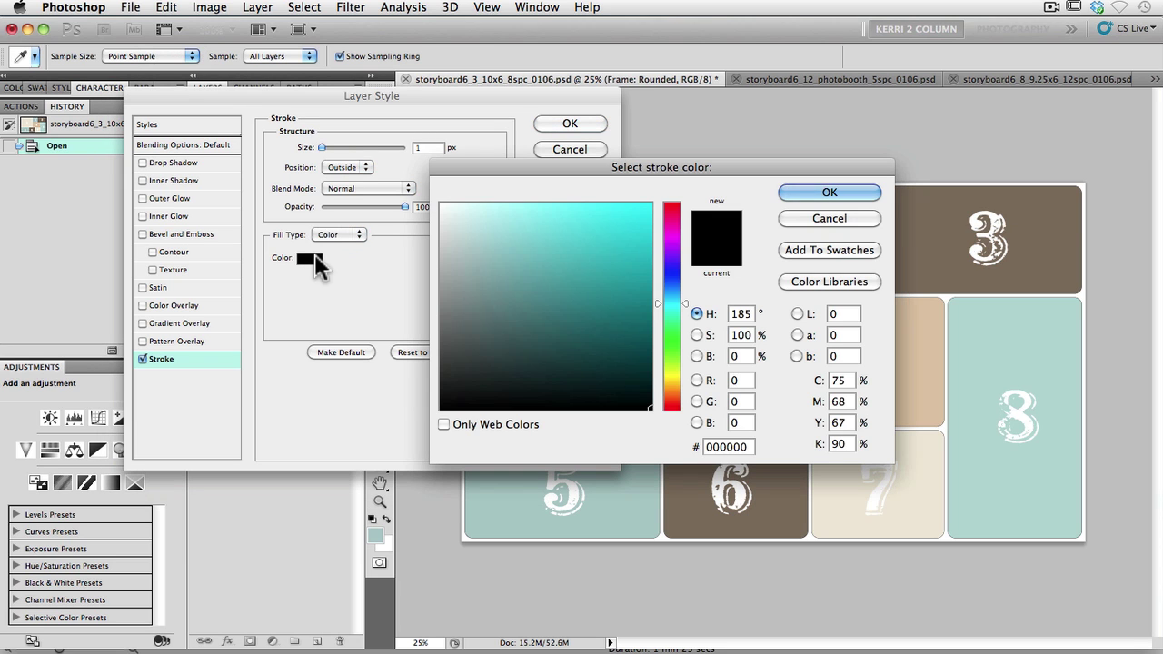
{"action": "left_click", "coordinate": [440, 202]}
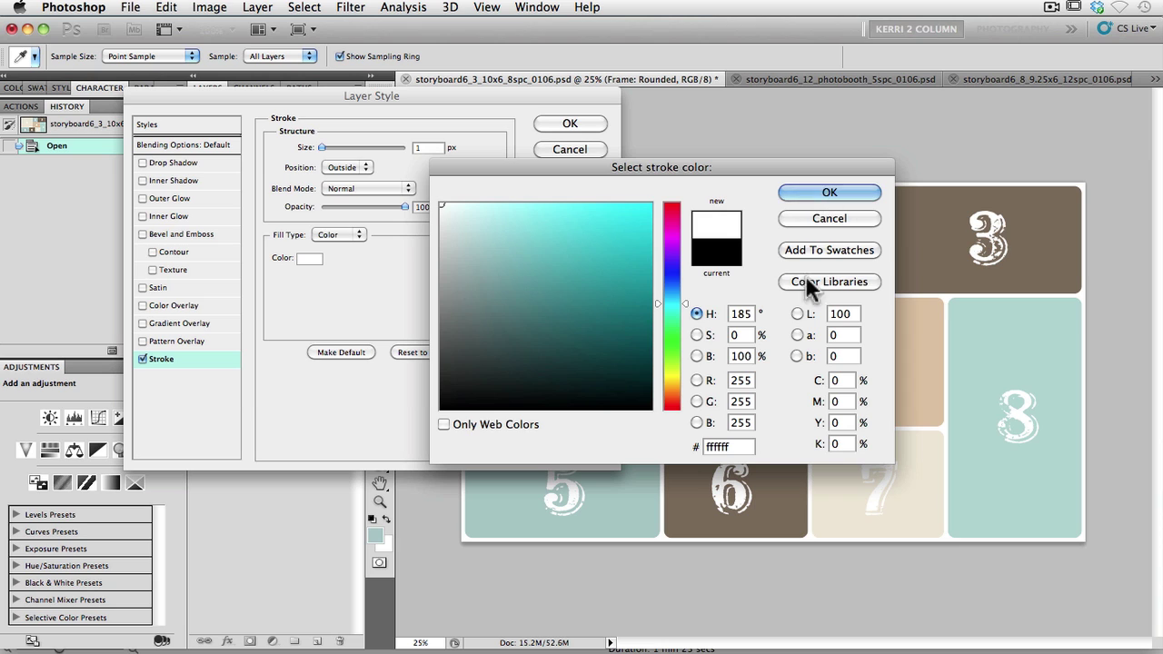
{"action": "left_click", "coordinate": [847, 188]}
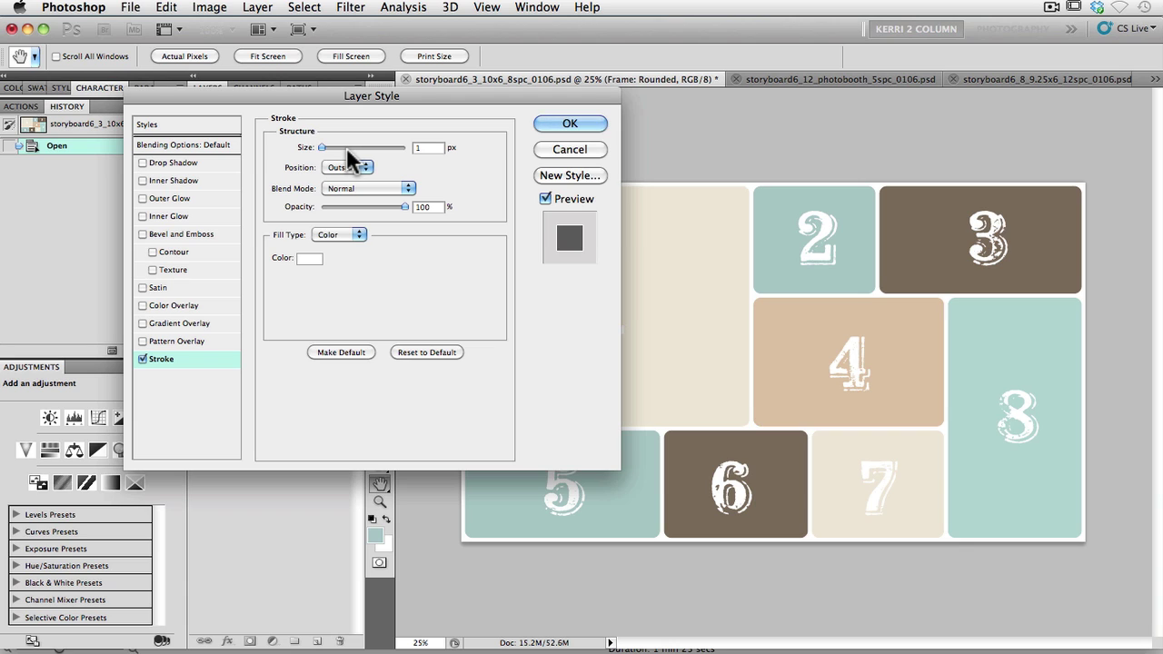
Apply the white stroke at a size of 8 px, and remove the effect from the Frame: Rounded layer.
{"action": "left_click_drag", "start_coordinate": [322, 143], "coordinate": [338, 144]}
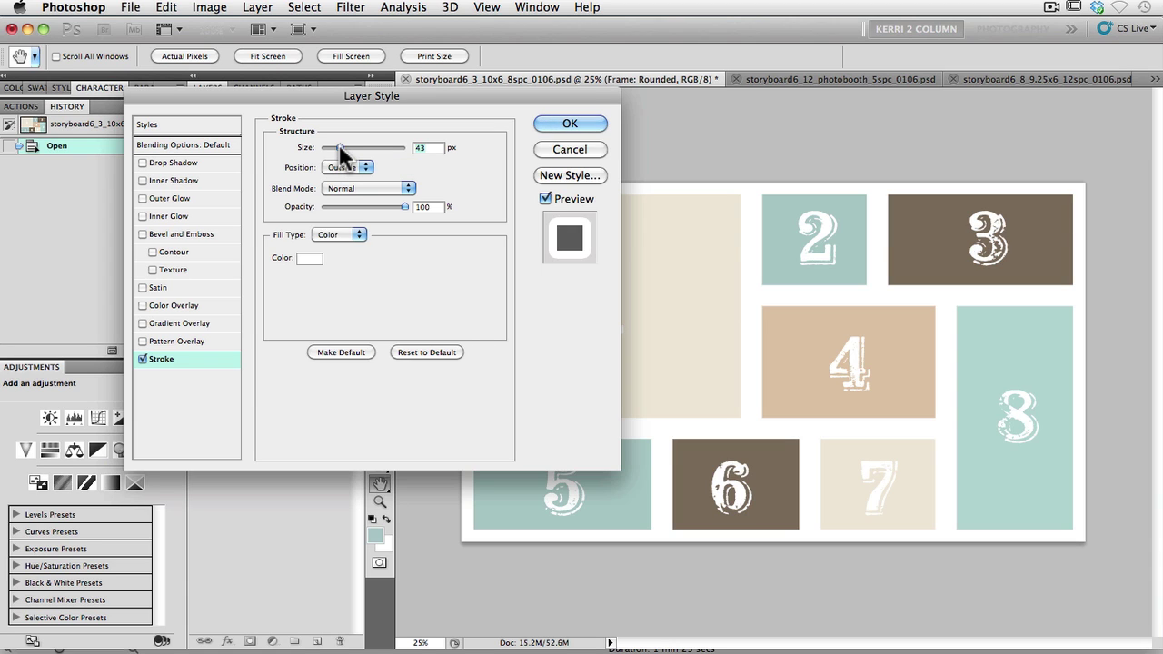
{"action": "left_click_drag", "start_coordinate": [338, 144], "coordinate": [327, 145]}
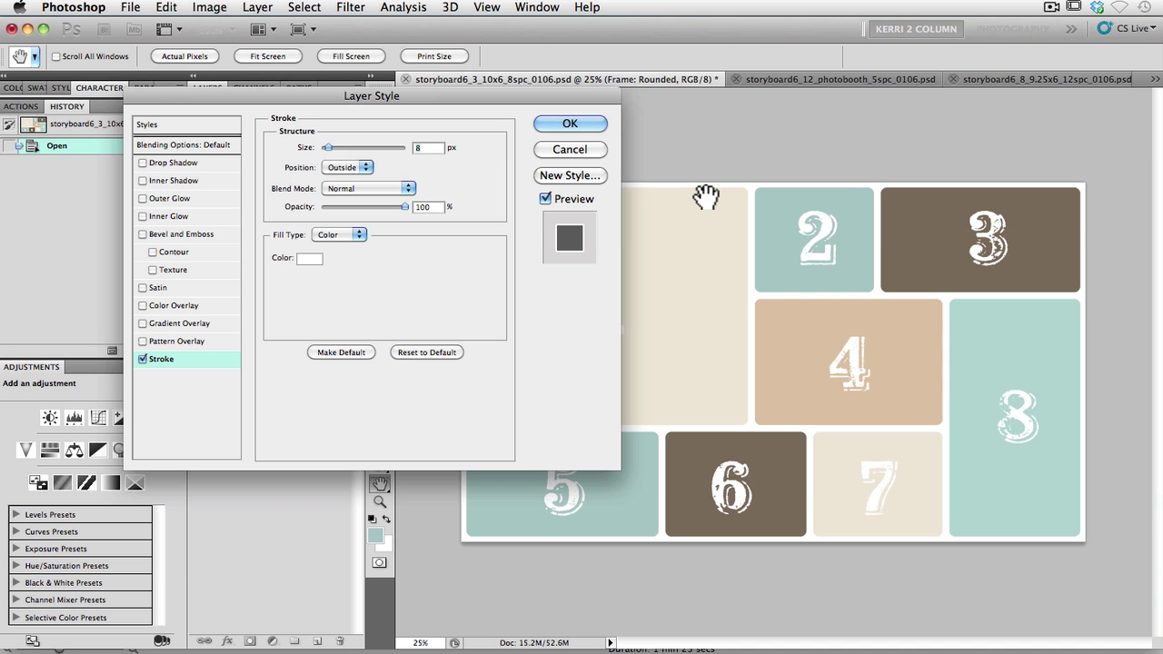
{"action": "left_click", "coordinate": [554, 123]}
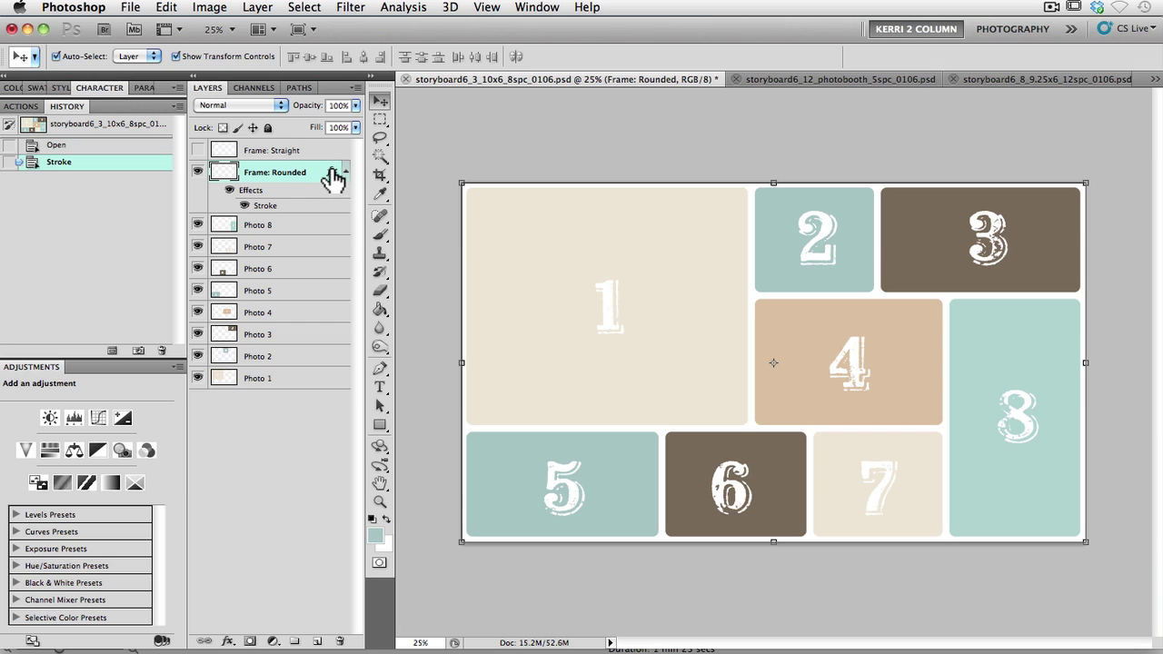
{"action": "mouse_move", "coordinate": [332, 171]}
{"action": "left_mouse_down"}
{"action": "mouse_move", "coordinate": [319, 446]}
{"action": "mouse_move", "coordinate": [327, 631]}
{"action": "mouse_move", "coordinate": [338, 639]}
{"action": "left_mouse_up"}
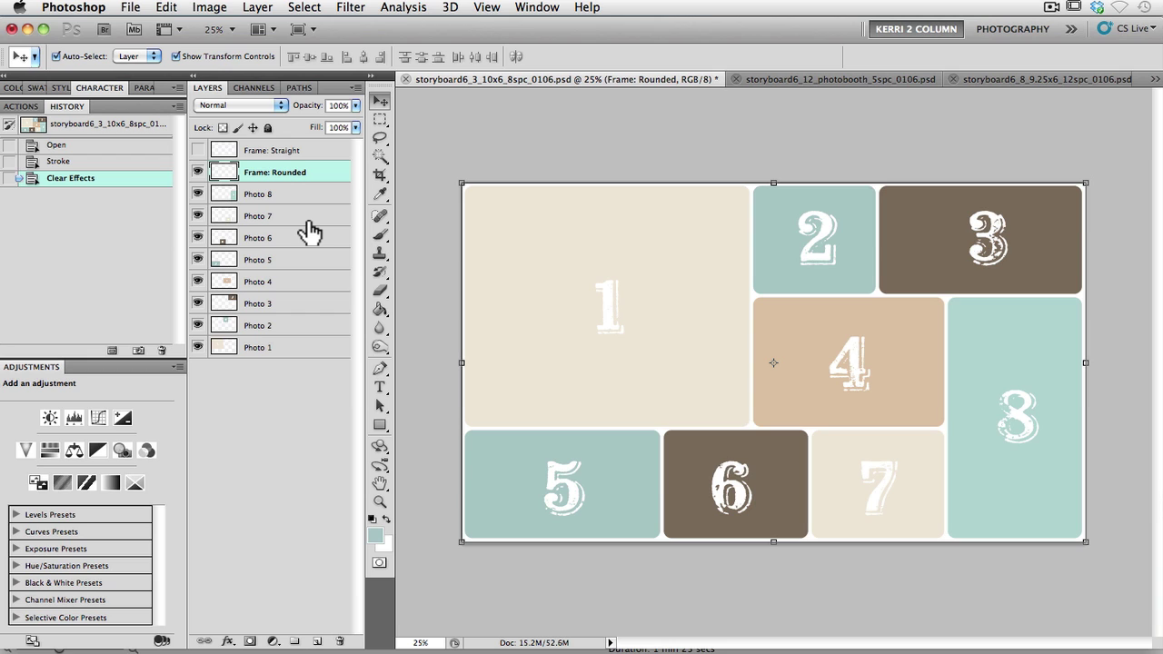
View the storyboard6_9_8.5x11_11spc_0106.psd template and return to storyboard6_8_9.25x6_12spc_0106.psd.
{"action": "left_click", "coordinate": [1018, 79]}
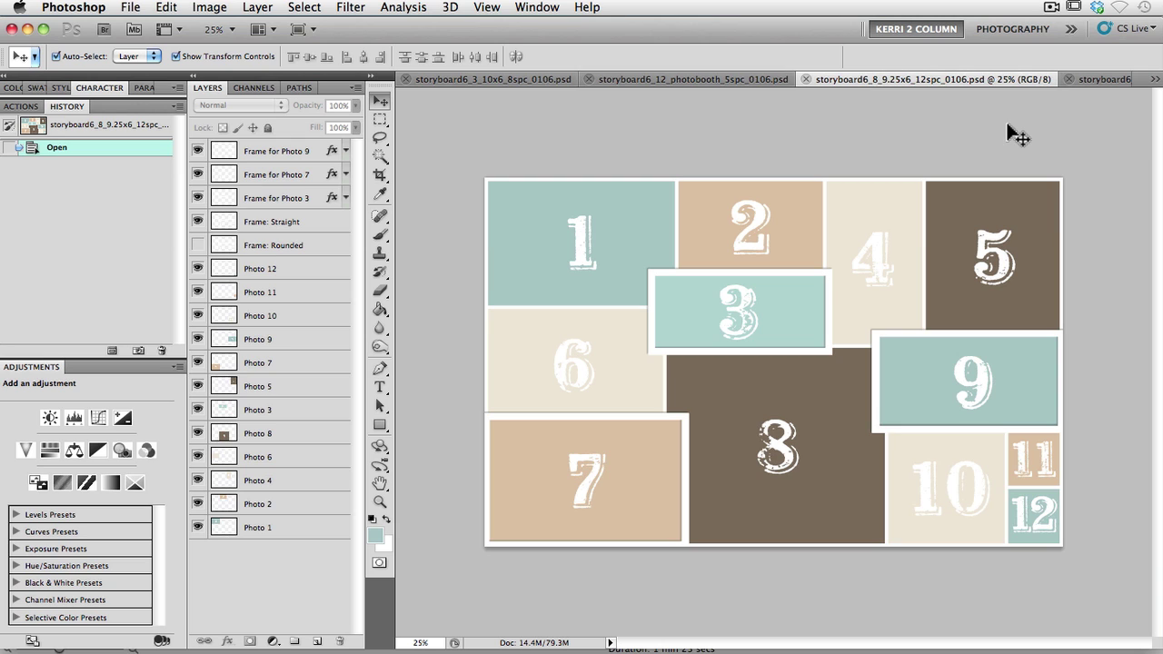
{"action": "left_click", "coordinate": [1111, 79]}
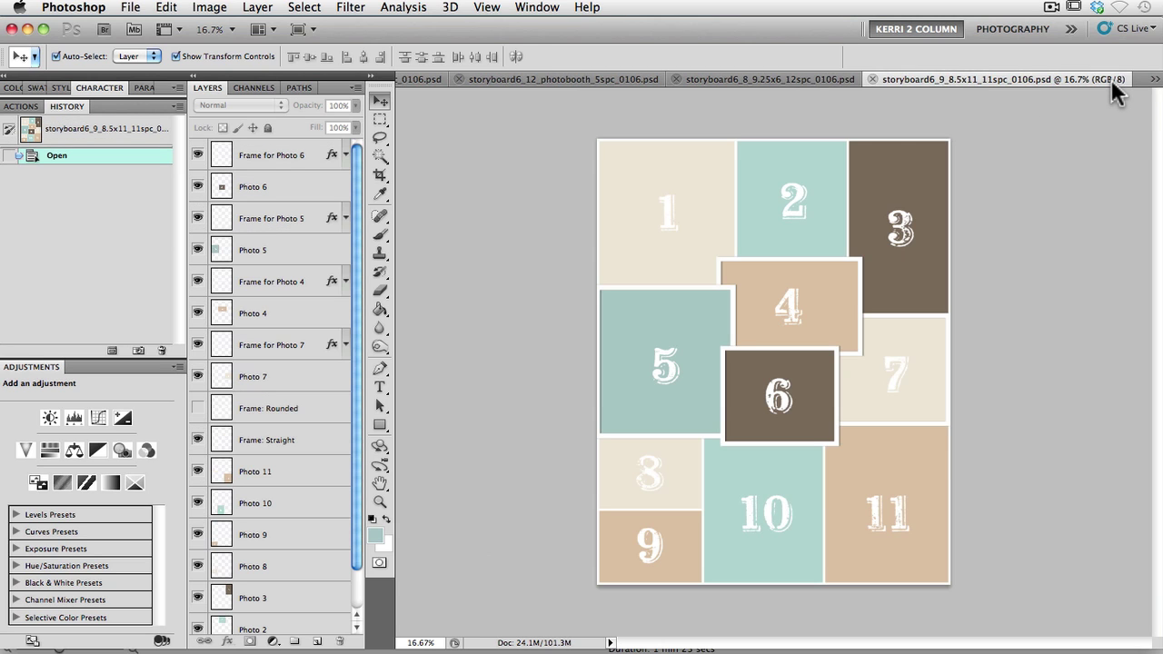
{"action": "left_click", "coordinate": [778, 76]}
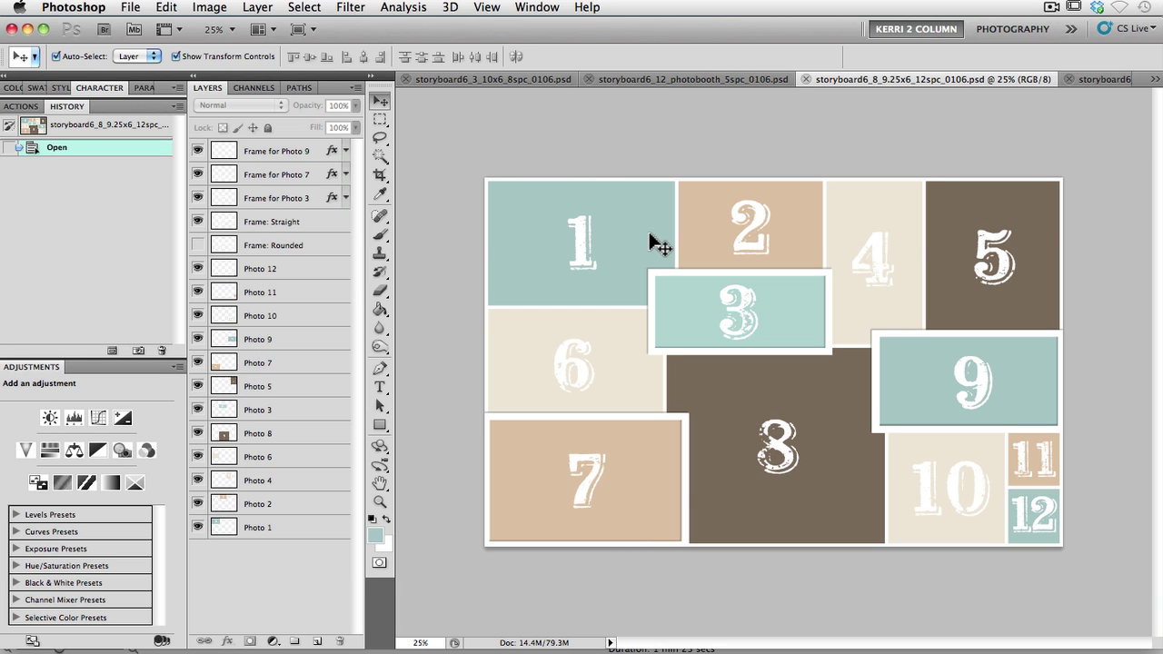
Hide the individual frame layers for Photo 7, Photo 9 and Photo 3.
{"action": "left_click", "coordinate": [681, 420]}
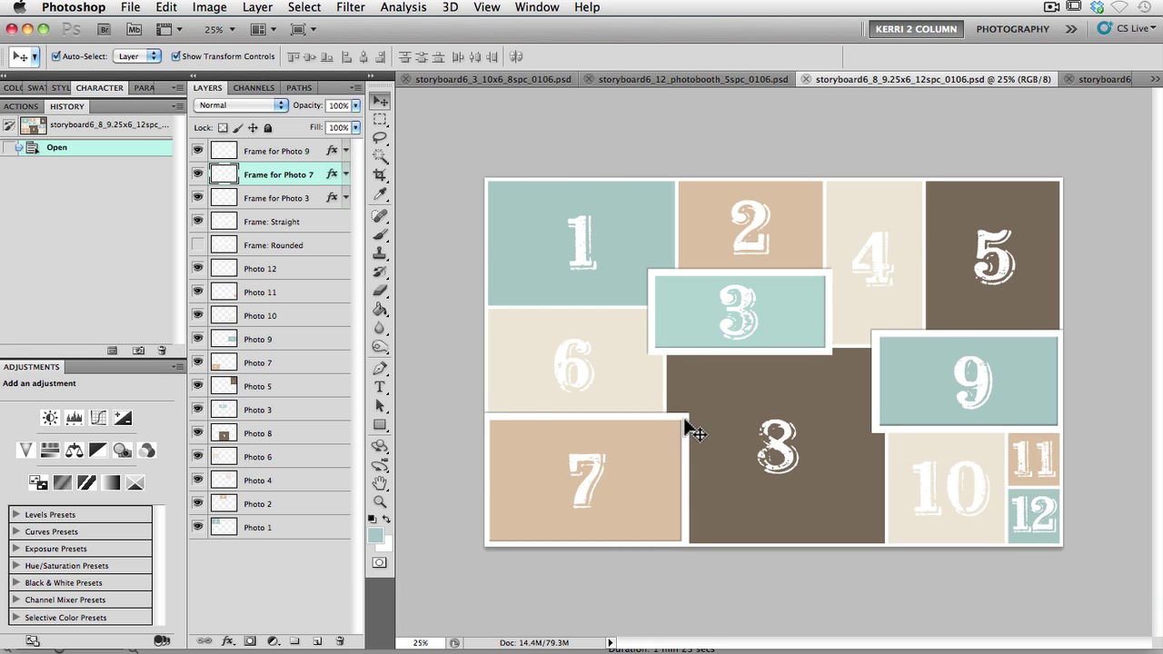
{"action": "left_click", "coordinate": [198, 175]}
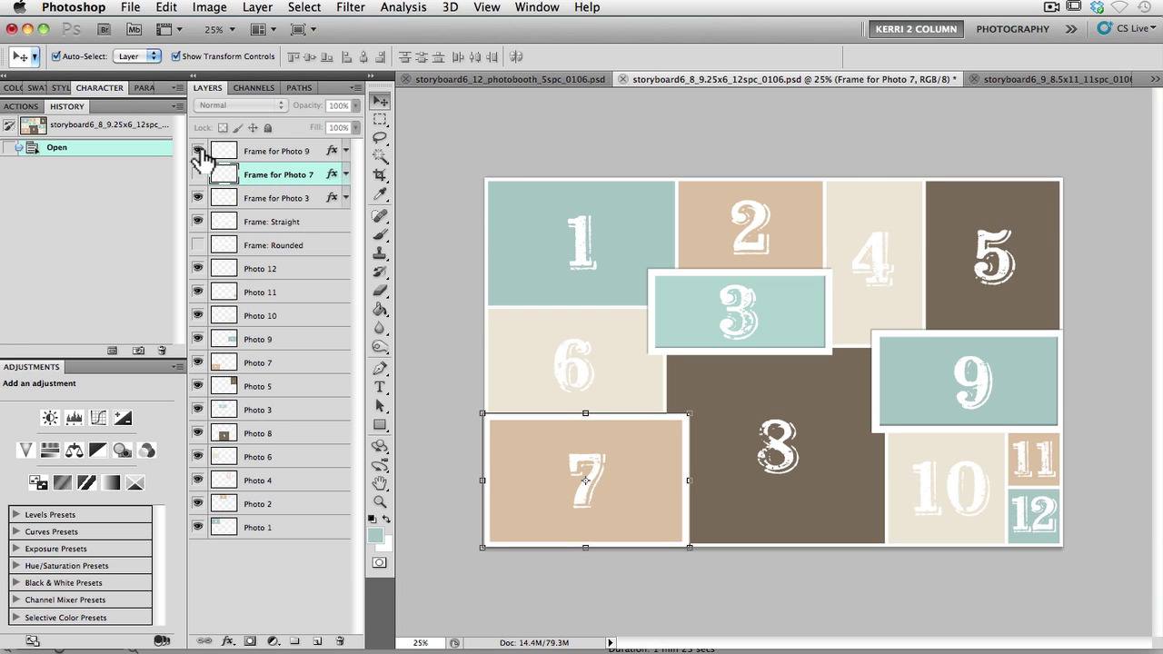
{"action": "left_click", "coordinate": [198, 151]}
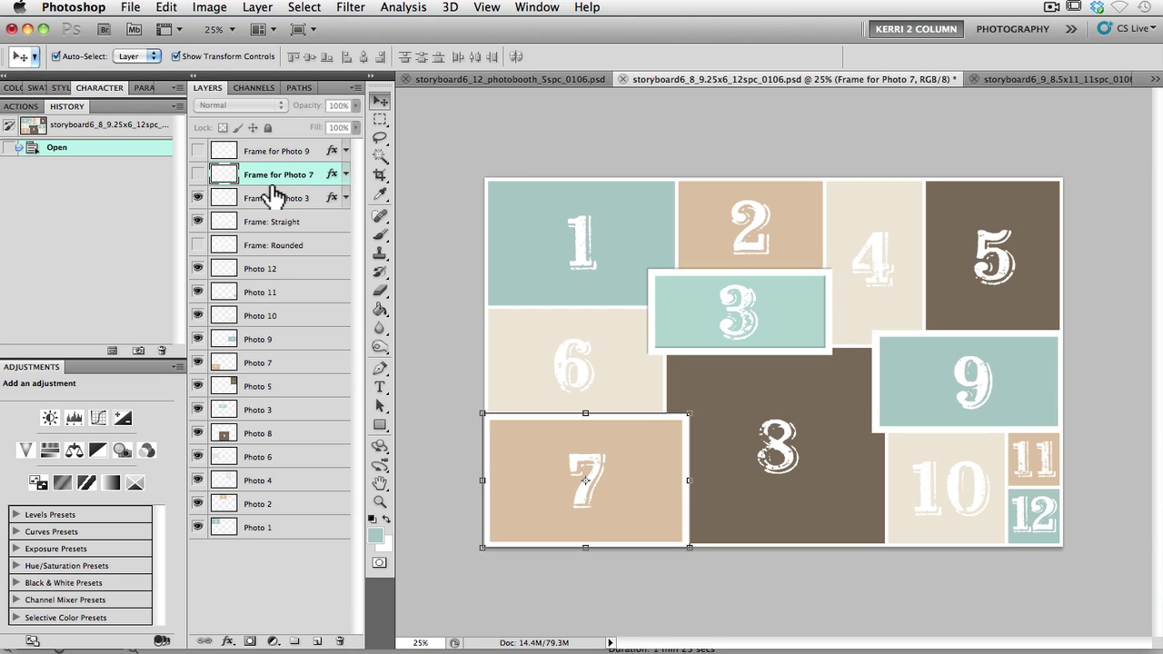
{"action": "left_click", "coordinate": [198, 198]}
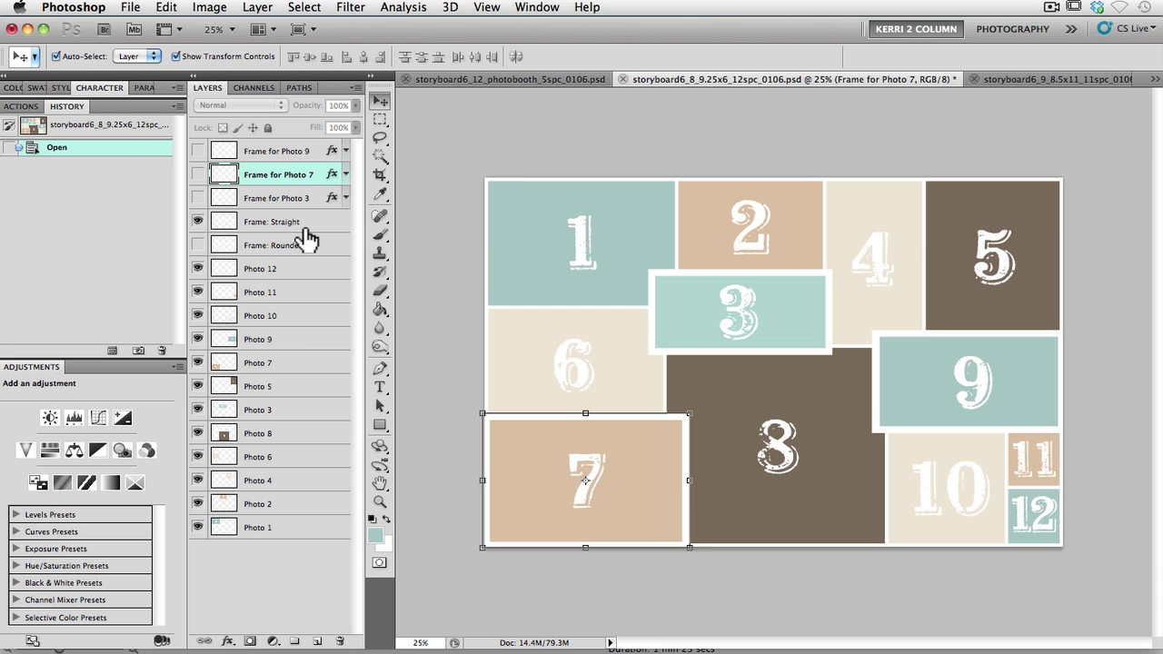
Compare the 12-space layout with and without the Frame: Straight layer, leaving that frame shown.
{"action": "left_click", "coordinate": [197, 221]}
{"action": "left_click", "coordinate": [197, 221]}
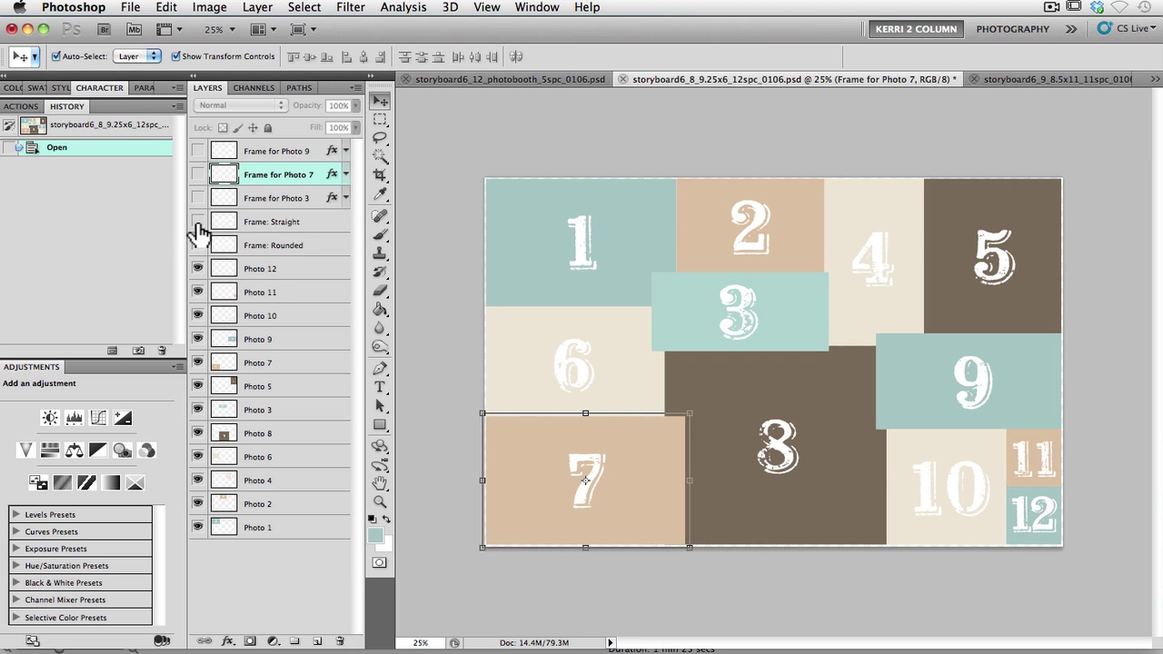
{"action": "left_click", "coordinate": [197, 222]}
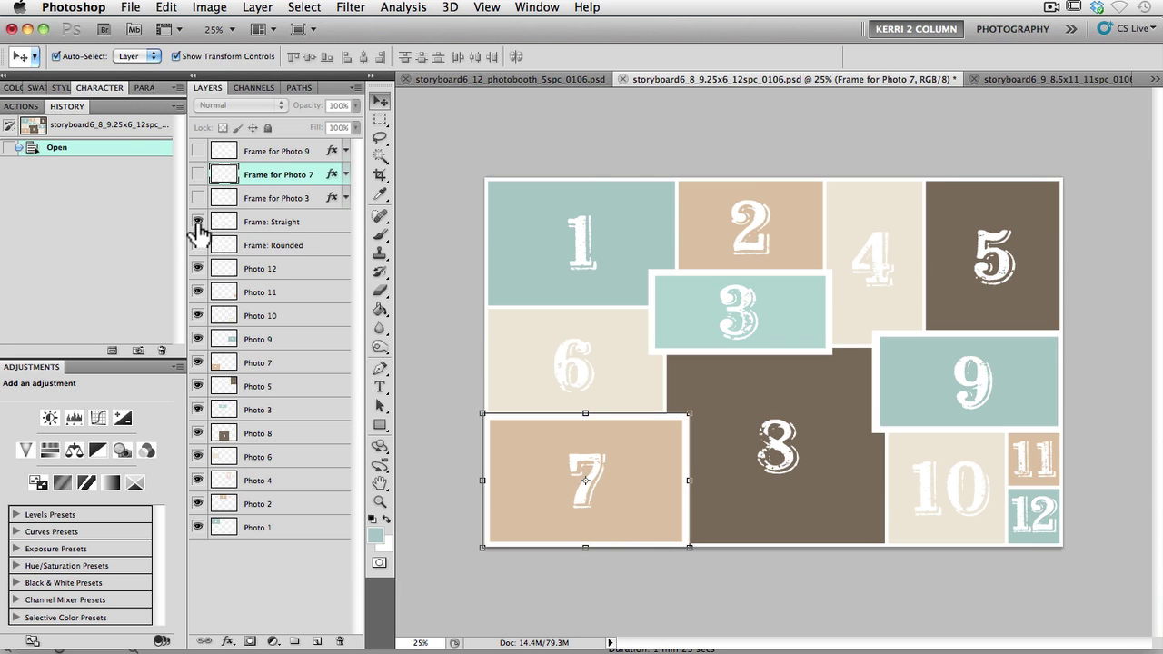
Apply a Multiply drop shadow to the Frame: Straight layer, keeping 40% opacity, -30° angle, 7 px distance and 7 px size.
{"action": "left_click", "coordinate": [309, 223]}
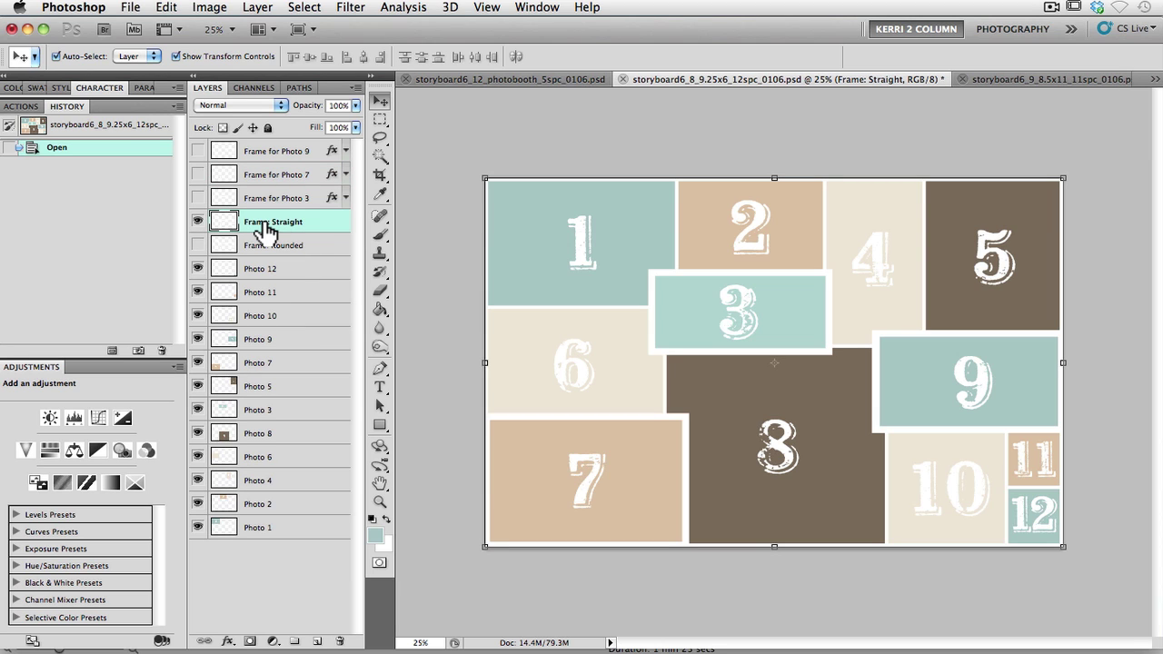
{"action": "left_click", "coordinate": [228, 642]}
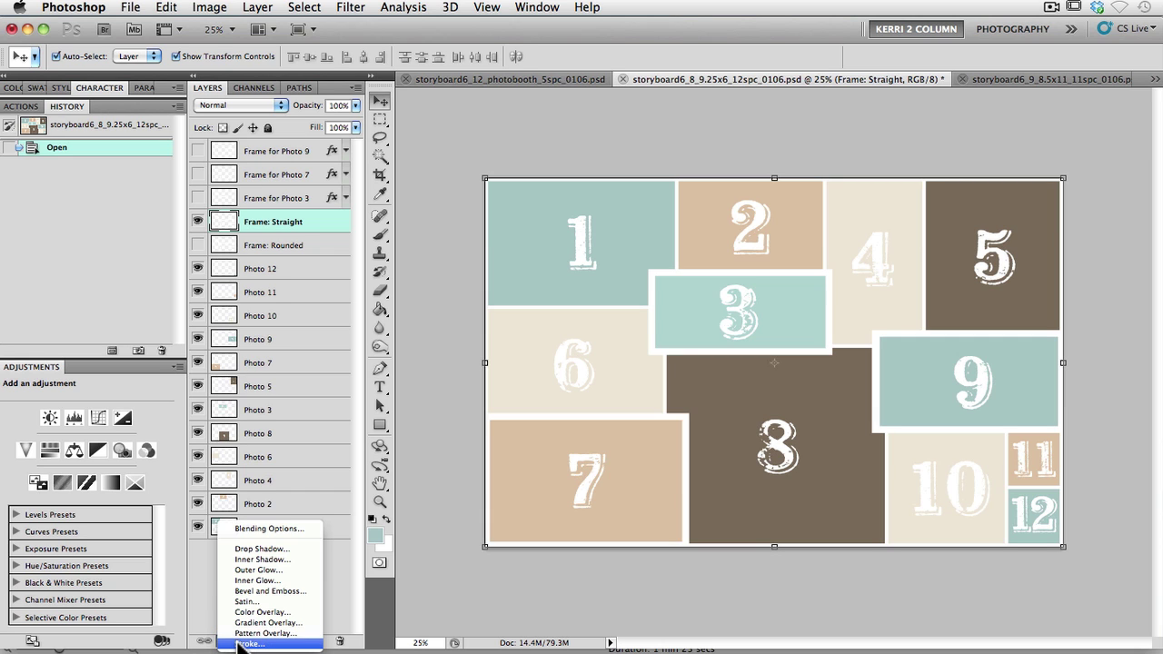
{"action": "left_click", "coordinate": [258, 549]}
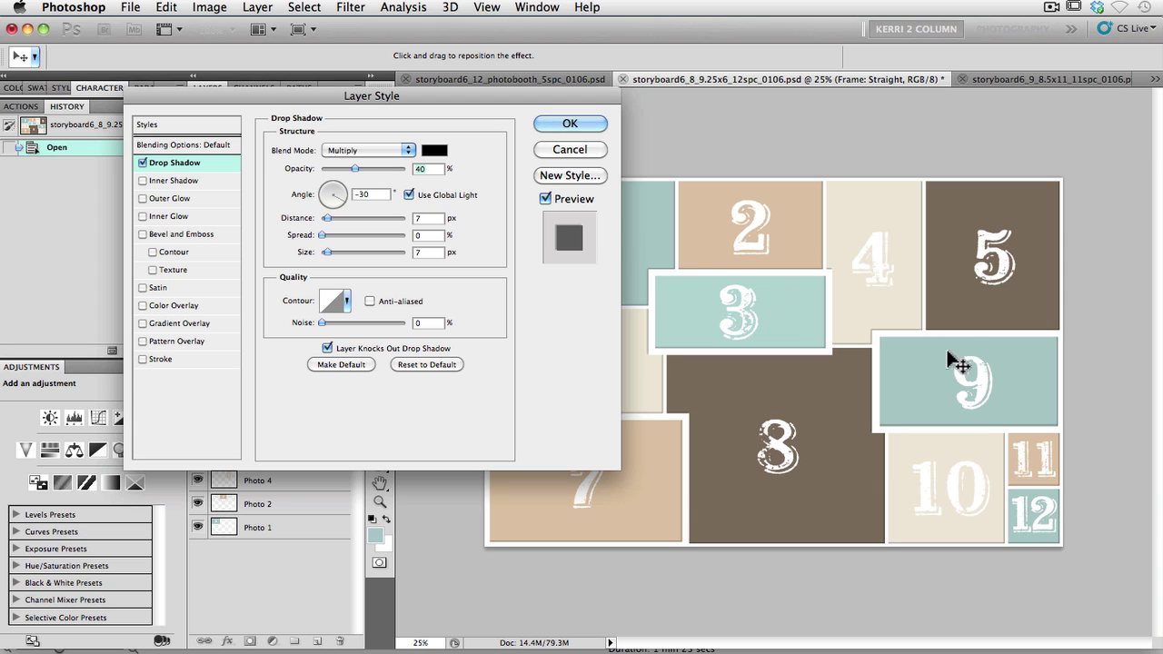
{"action": "left_click", "coordinate": [573, 122]}
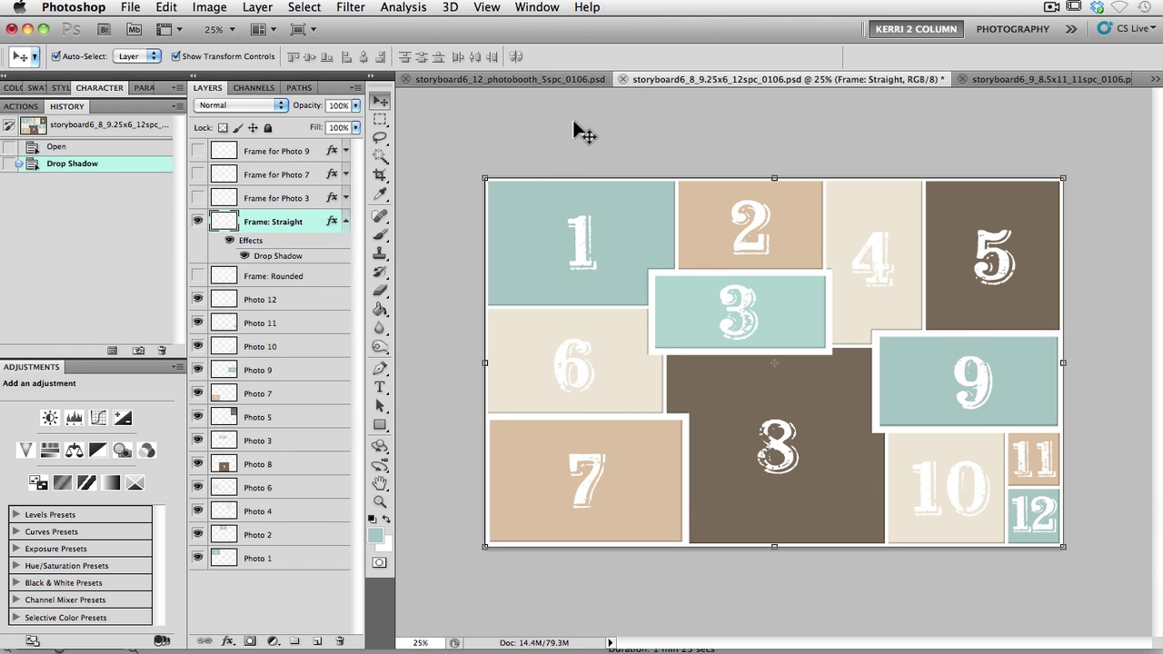
Inspect the shadow around Photo 3 up close at 66.7% and show the Frame for Photo 3 layer again.
{"action": "key", "text": "ctrl+0"}
{"action": "key", "text": "super+plus"}
{"action": "key", "text": "super+plus"}
{"action": "key", "text": "super+plus"}
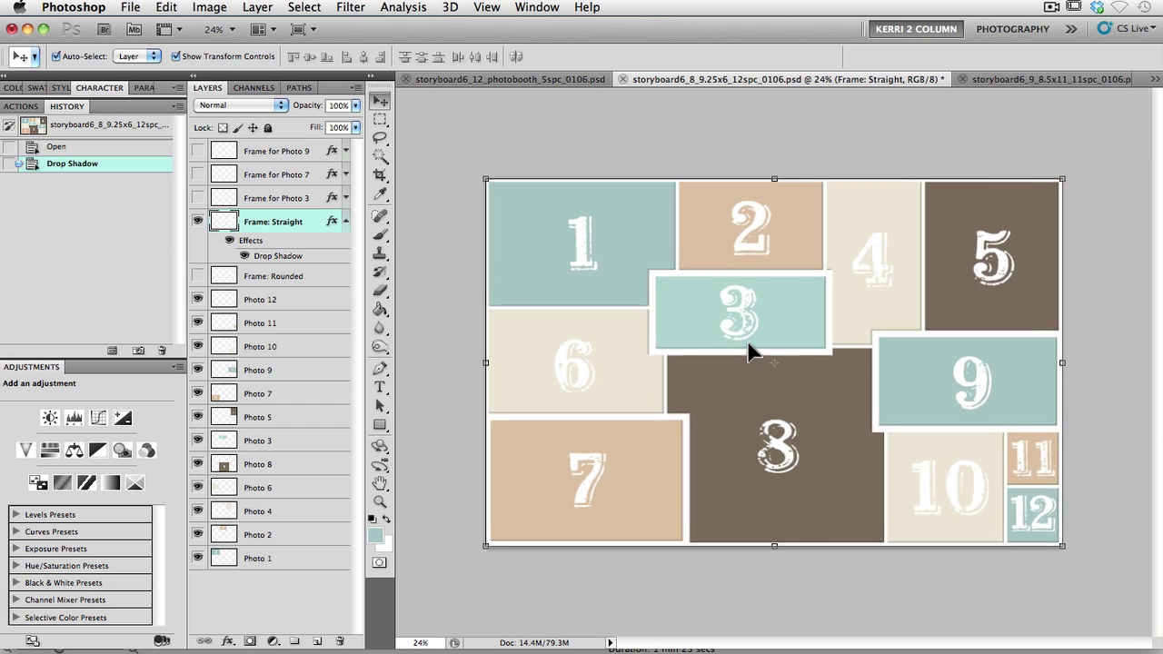
{"action": "key", "text": "super+plus"}
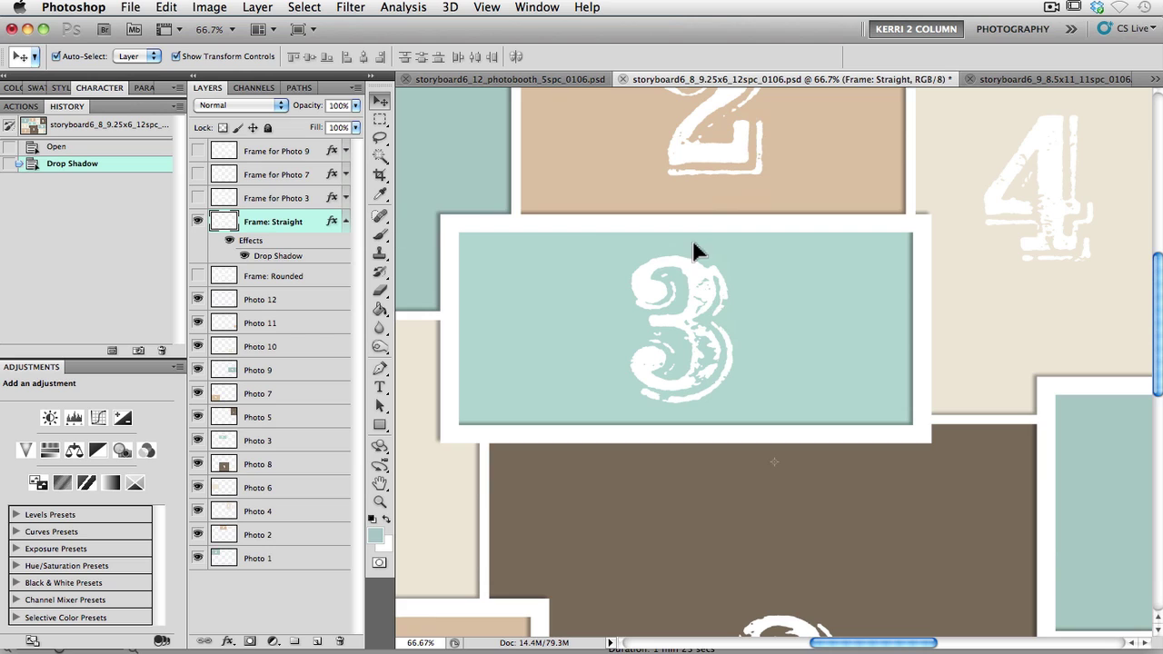
{"action": "left_click", "coordinate": [197, 198]}
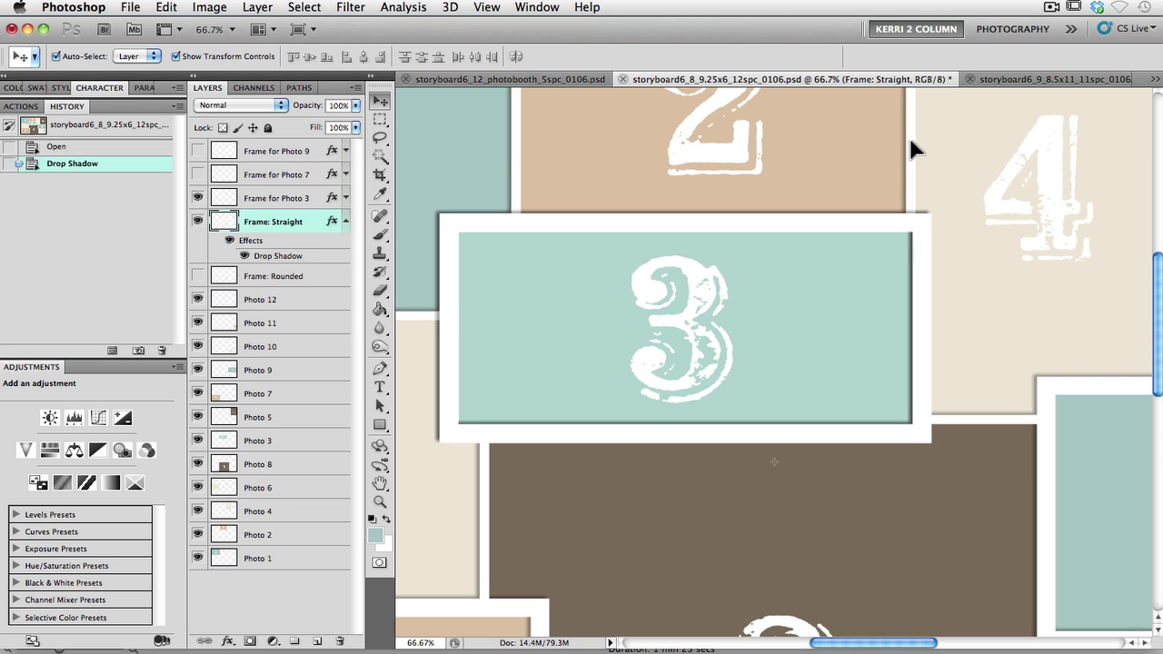
Hide the Frame: Straight layer in the 12-space layout and view the whole layout at 33.3%.
{"action": "key", "text": "super+minus"}
{"action": "key", "text": "super+minus"}
{"action": "key", "text": "super+minus"}
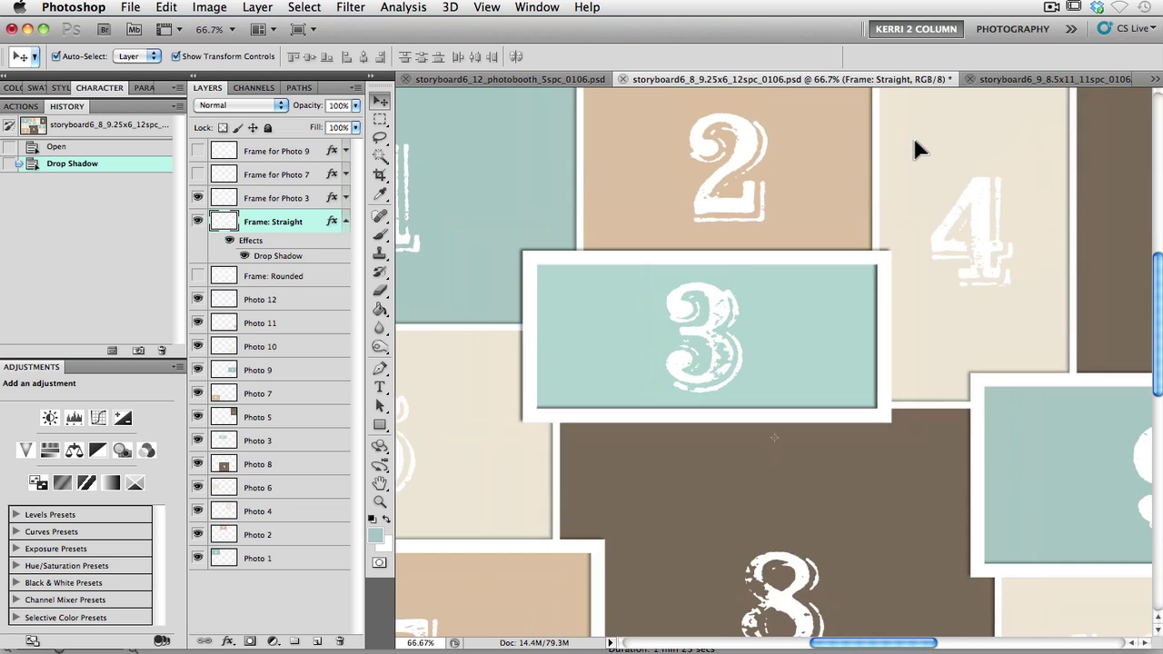
{"action": "key", "text": "super+plus"}
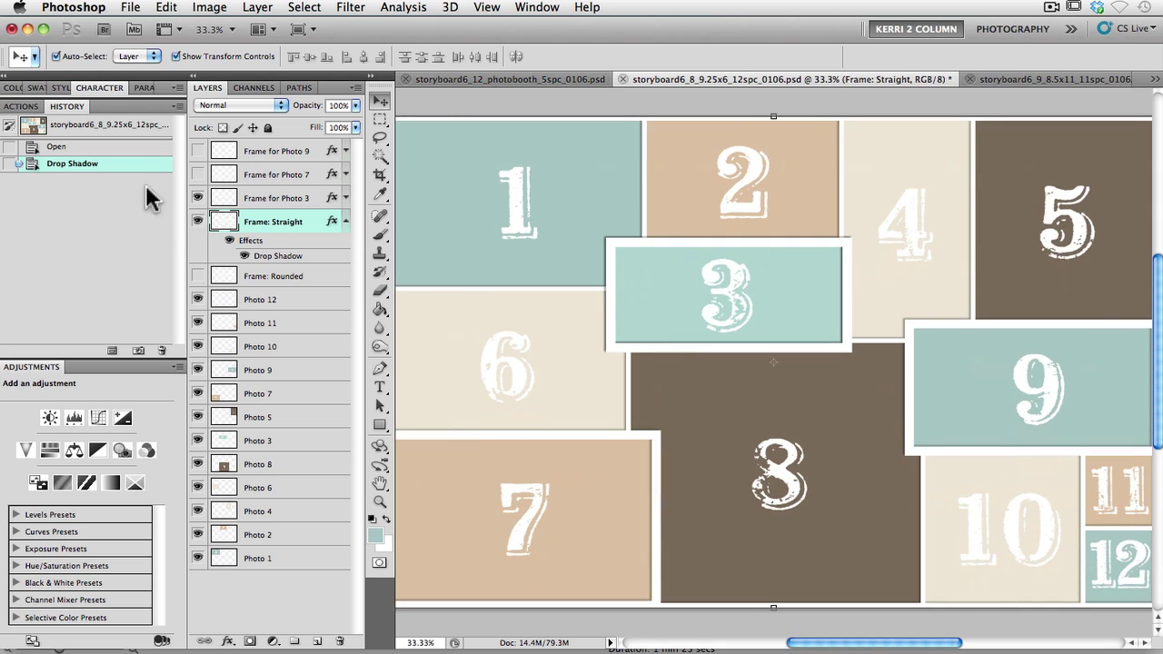
{"action": "left_click", "coordinate": [197, 221]}
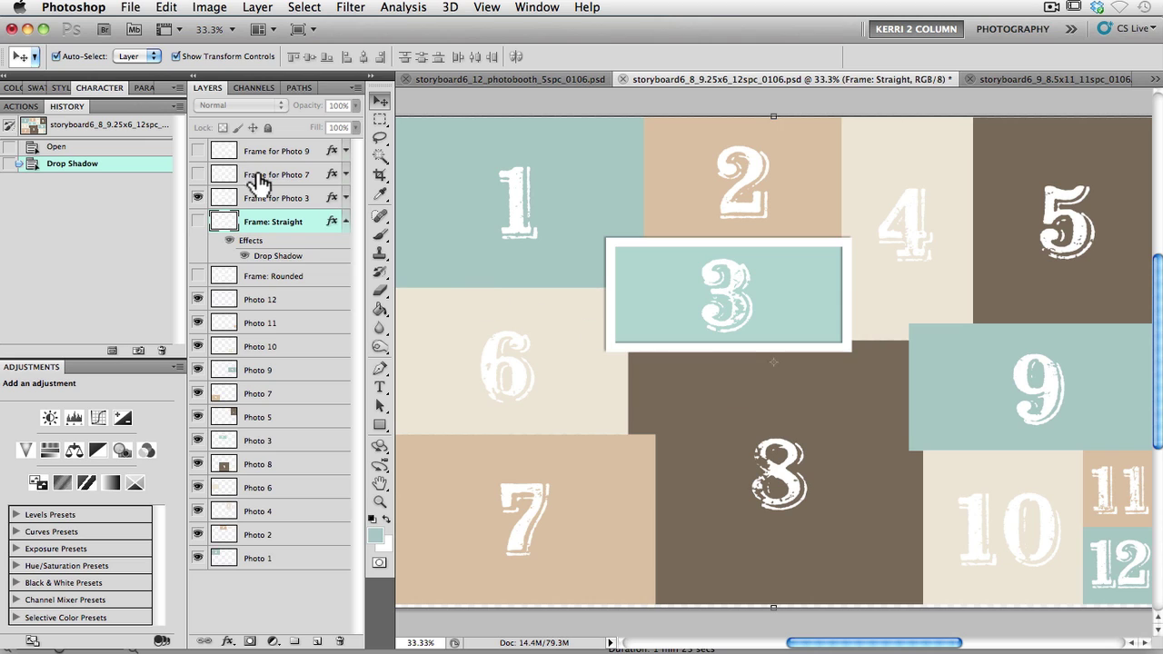
Show the individual frame layers for Photo 7 and Photo 9 together with the Frame: Rounded layer.
{"action": "left_click", "coordinate": [198, 174]}
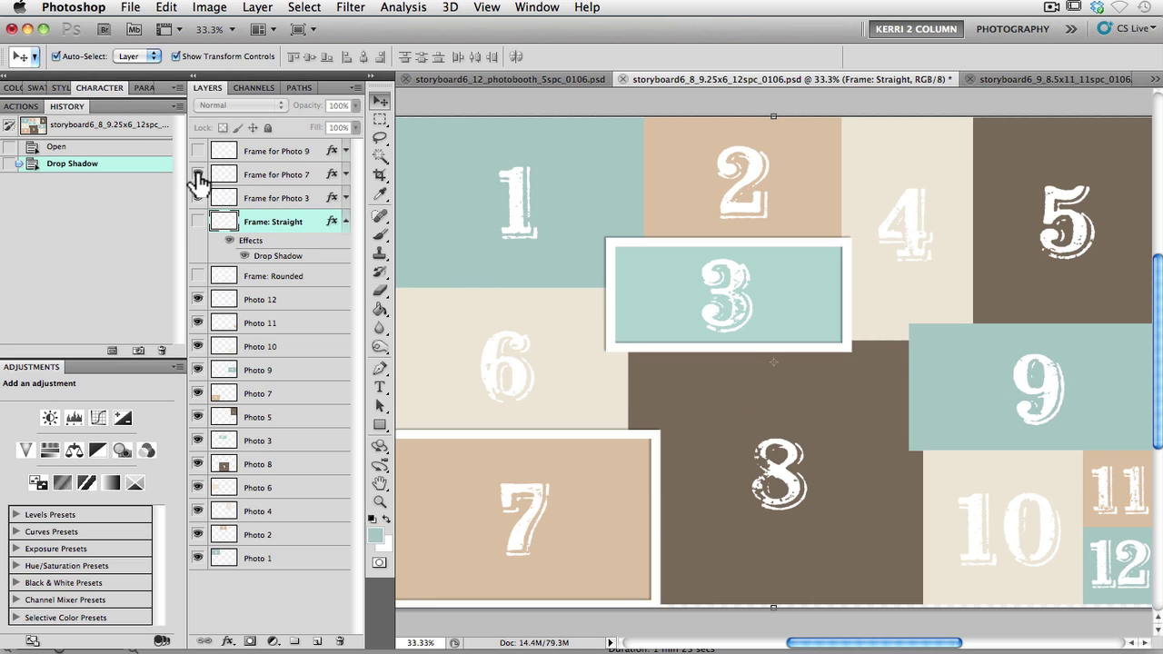
{"action": "left_click", "coordinate": [200, 150]}
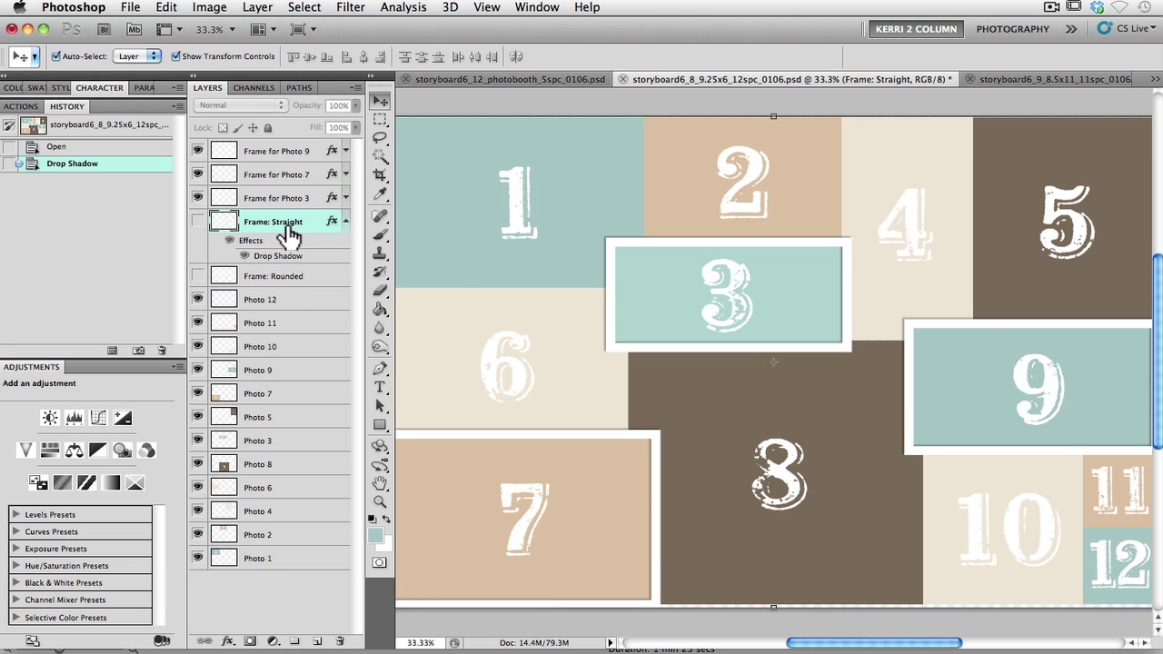
{"action": "left_click", "coordinate": [197, 275]}
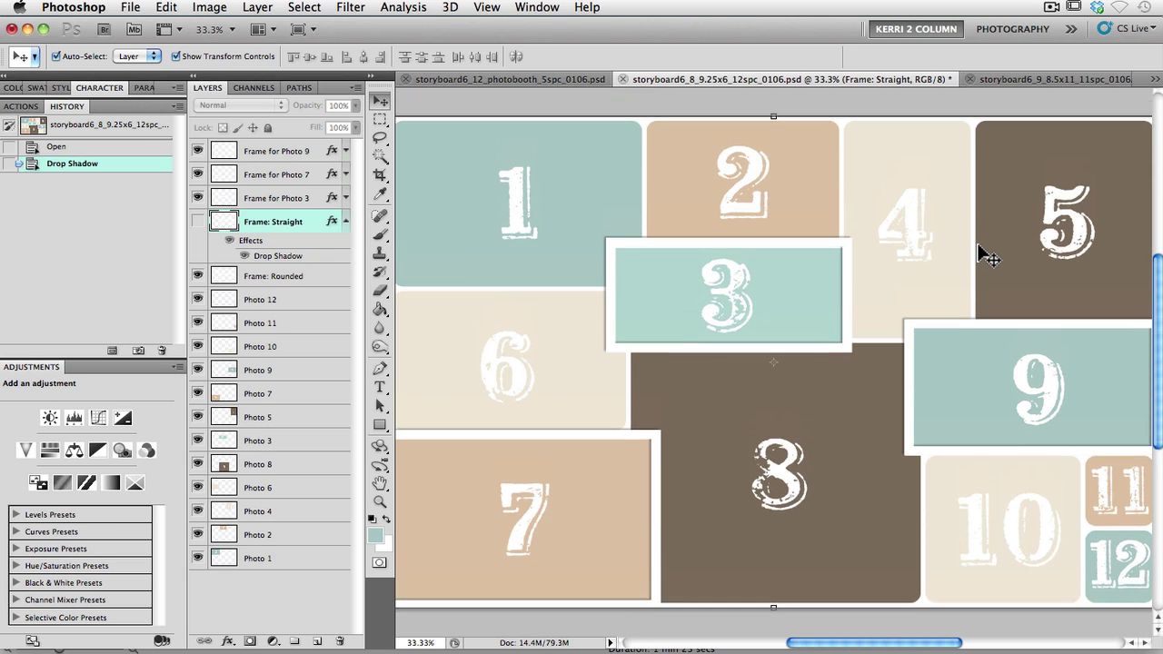
{"action": "scroll", "coordinate": [988, 258], "scroll_direction": "up", "scroll_amount": 1}
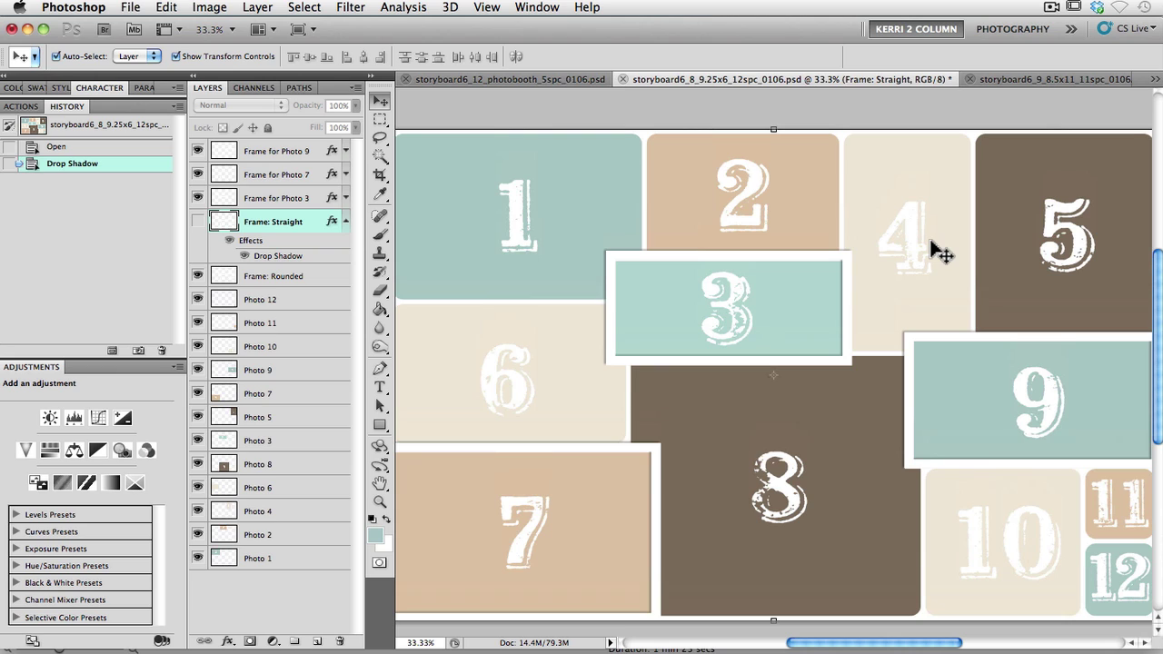
Compare the rounded layout with and without the individual frames for Photos 3, 7 and 9, leaving those frames hidden.
{"action": "left_click", "coordinate": [197, 197]}
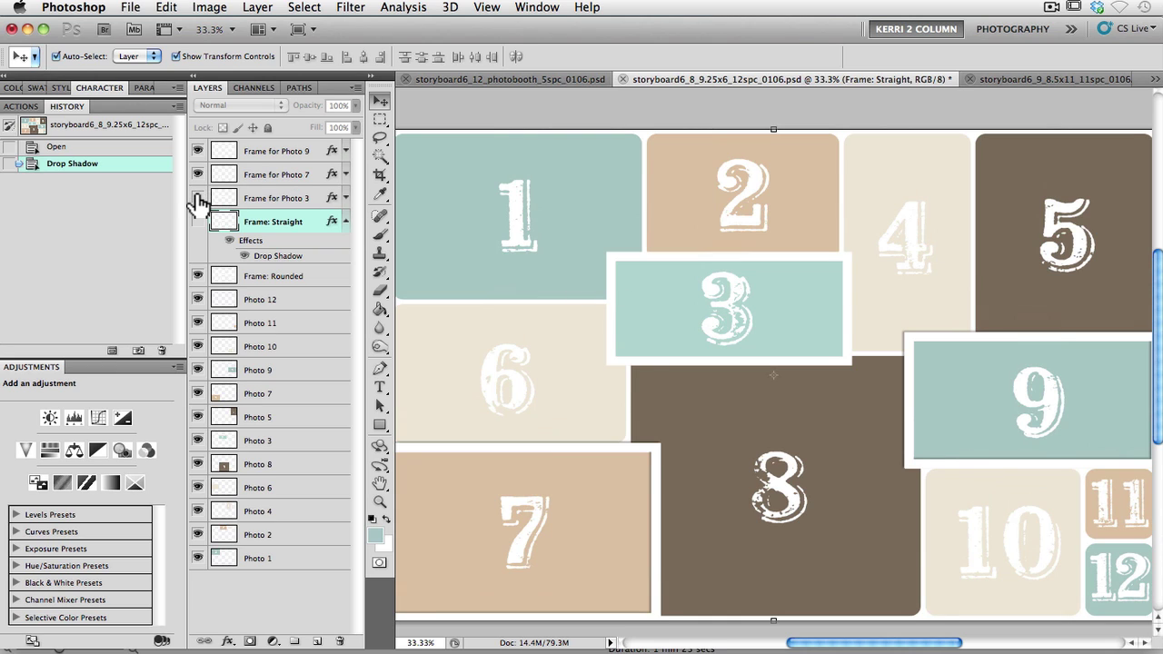
{"action": "left_click", "coordinate": [197, 175]}
{"action": "left_click", "coordinate": [198, 151]}
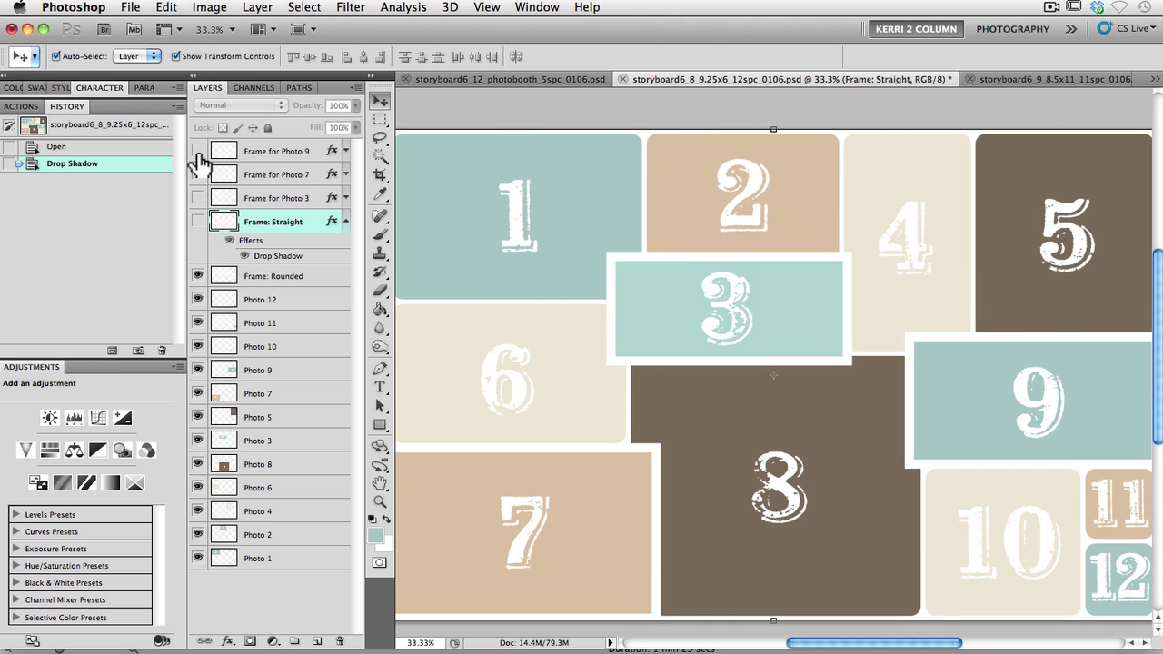
{"action": "left_click", "coordinate": [197, 151]}
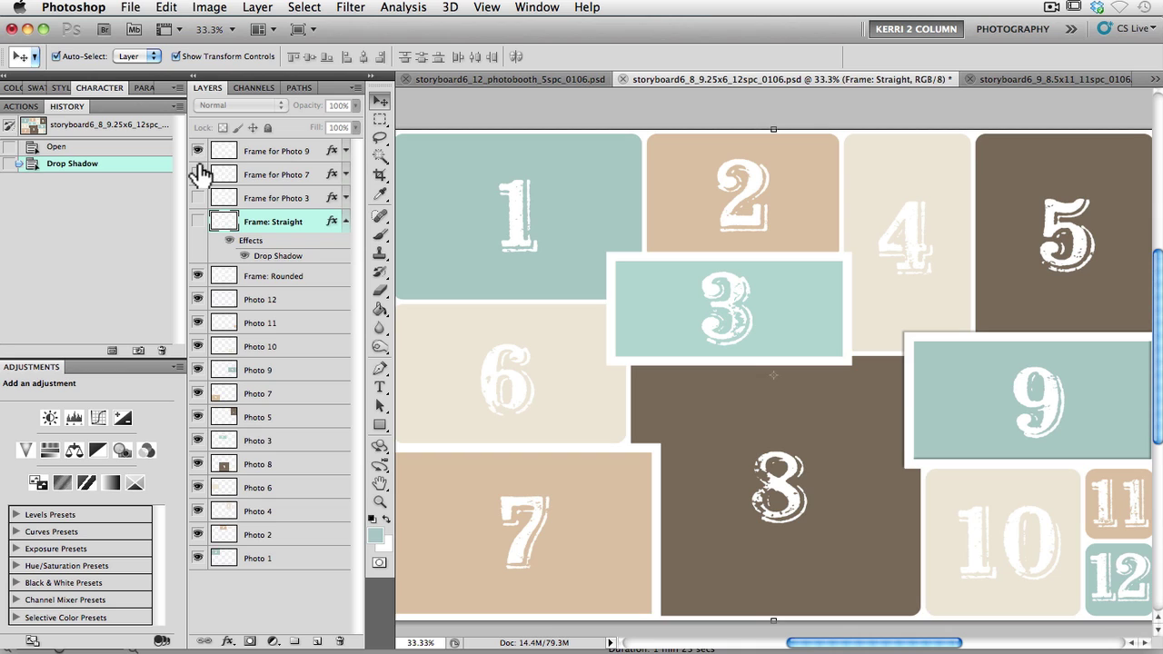
{"action": "left_click", "coordinate": [197, 174]}
{"action": "left_click", "coordinate": [197, 197]}
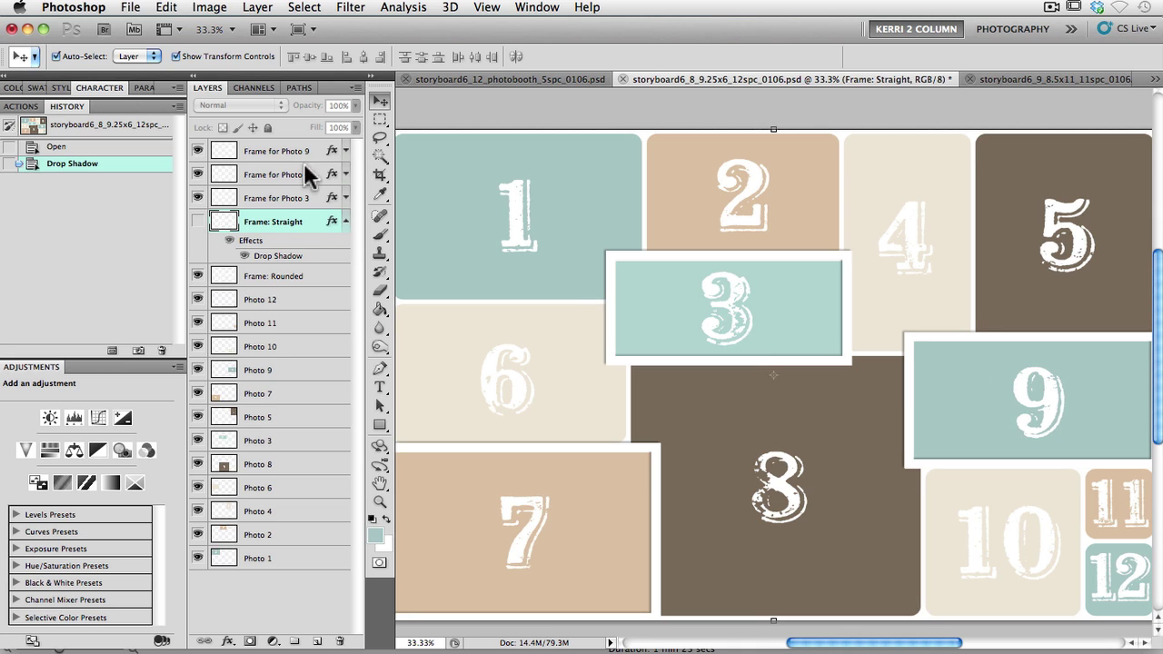
{"action": "left_click", "coordinate": [199, 194]}
{"action": "left_click", "coordinate": [197, 174]}
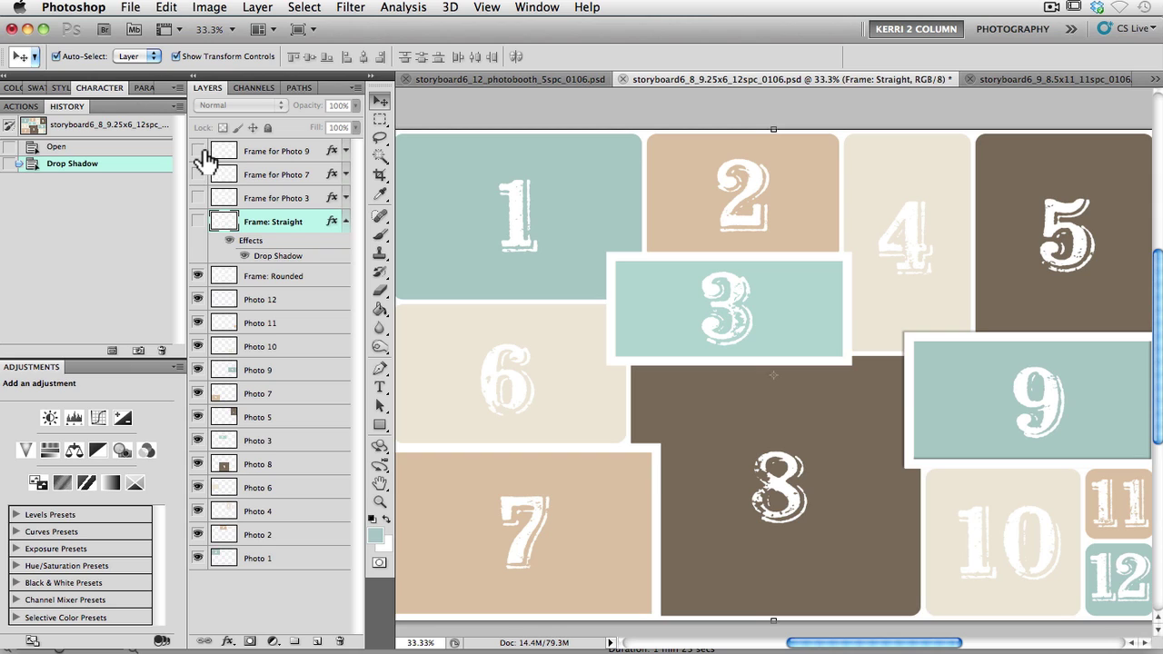
{"action": "left_click", "coordinate": [200, 151]}
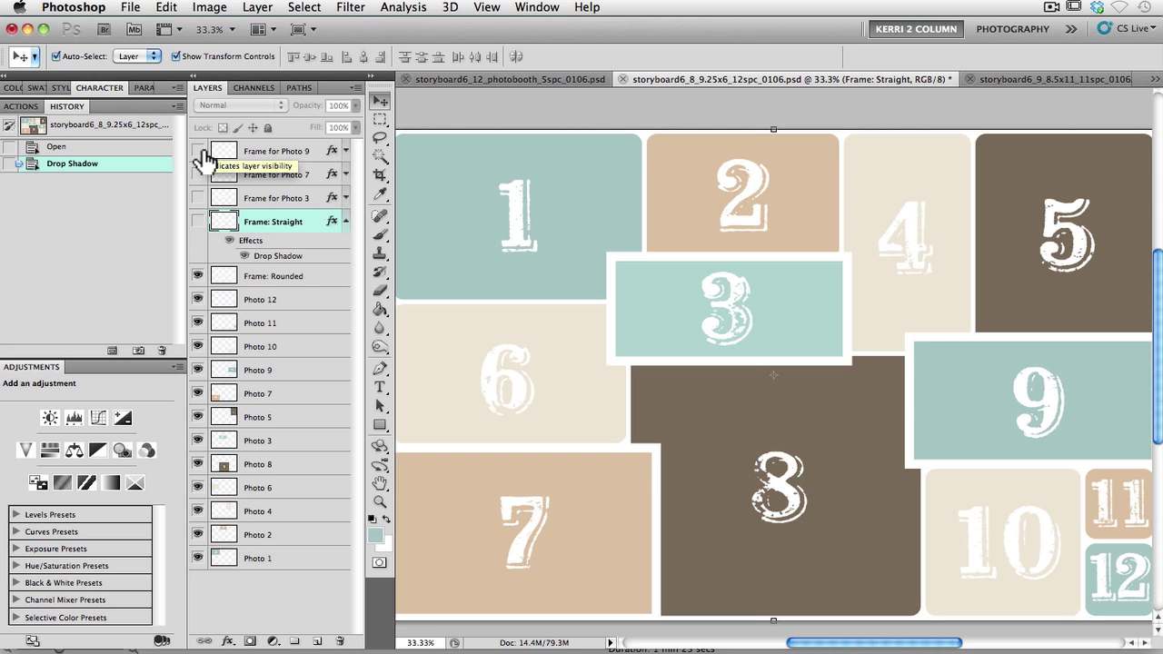
Switch to the storyboard6_9_8.5x11_11spc_0106.psd document and briefly hide the Photo 7 layer to check its place, leaving it shown.
{"action": "left_click", "coordinate": [1041, 78]}
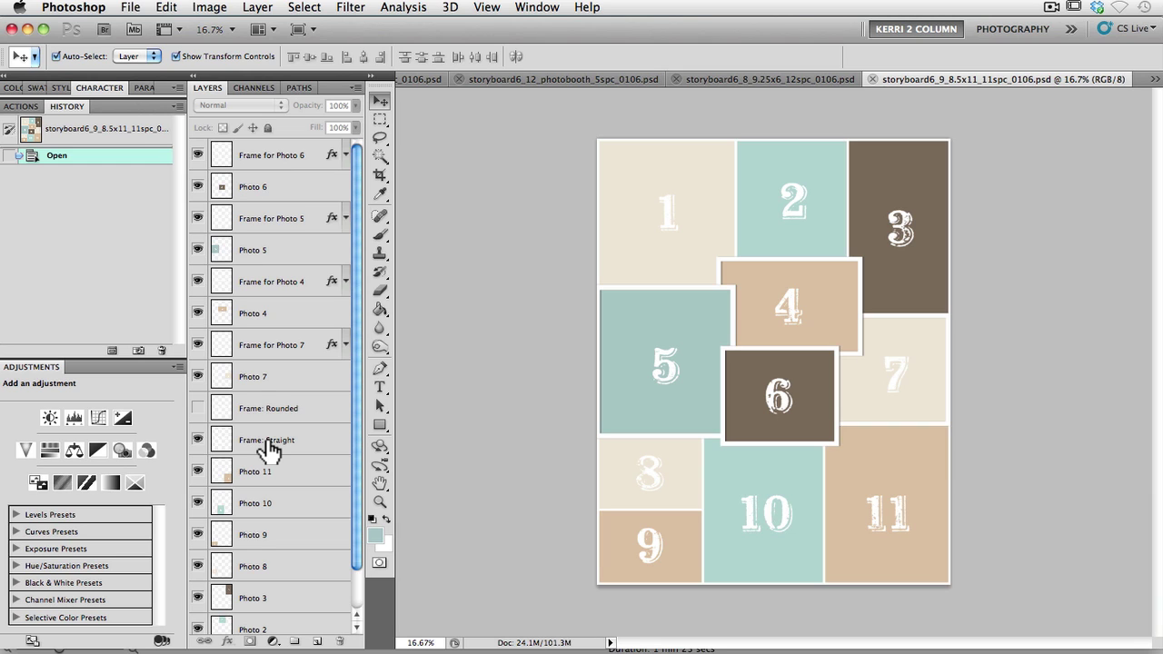
{"action": "left_click", "coordinate": [196, 379]}
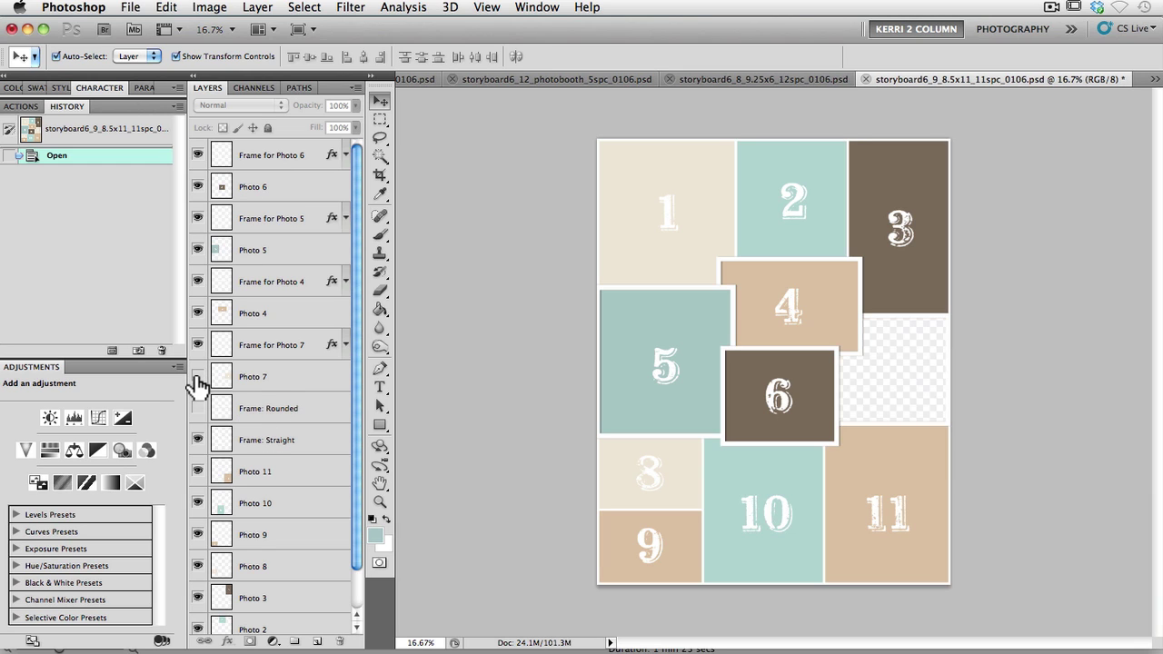
{"action": "left_click", "coordinate": [196, 377]}
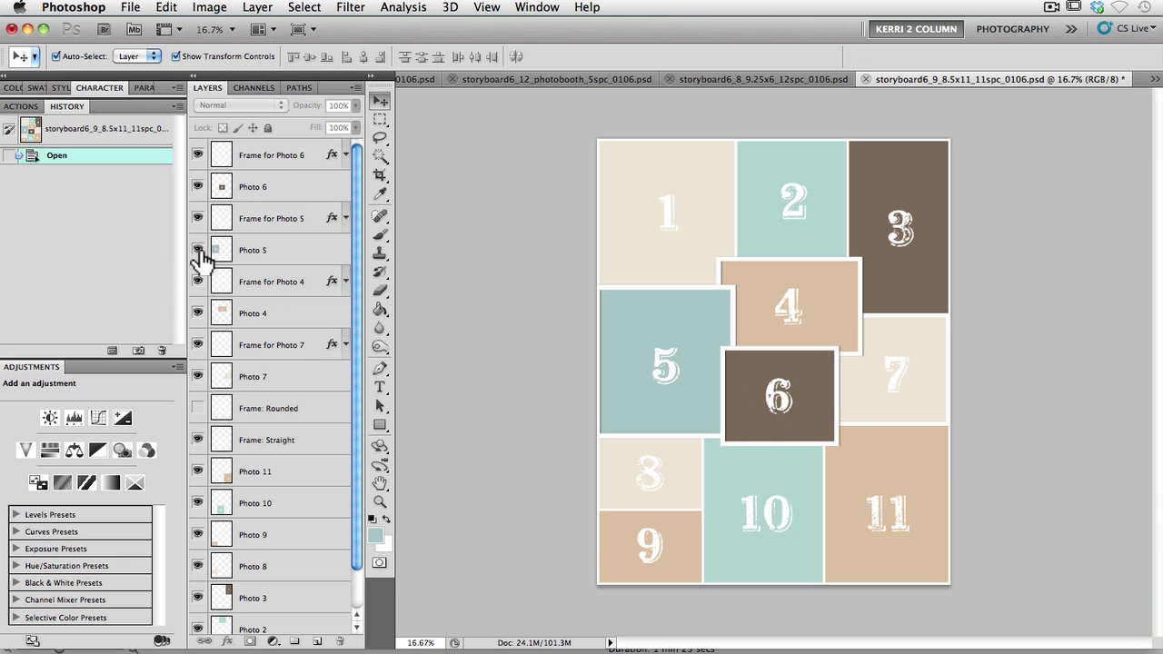
Compare the 11-space layout with and without the individual frames for Photo 4 and Photo 5, leaving both shown.
{"action": "left_click", "coordinate": [199, 284]}
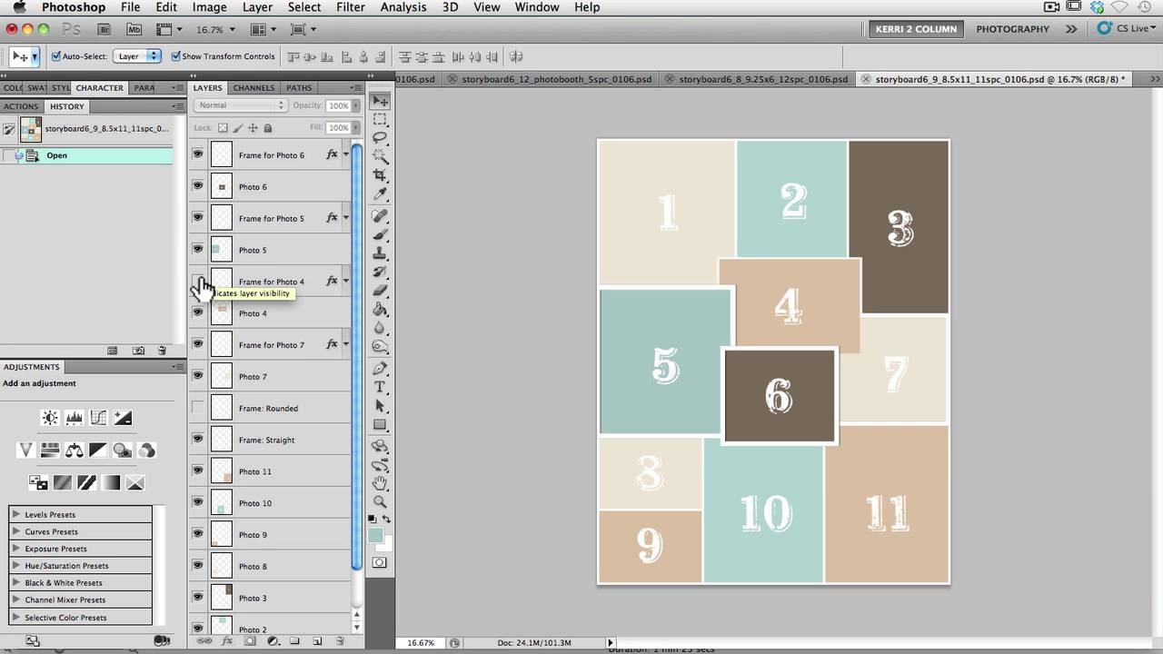
{"action": "left_click", "coordinate": [199, 284]}
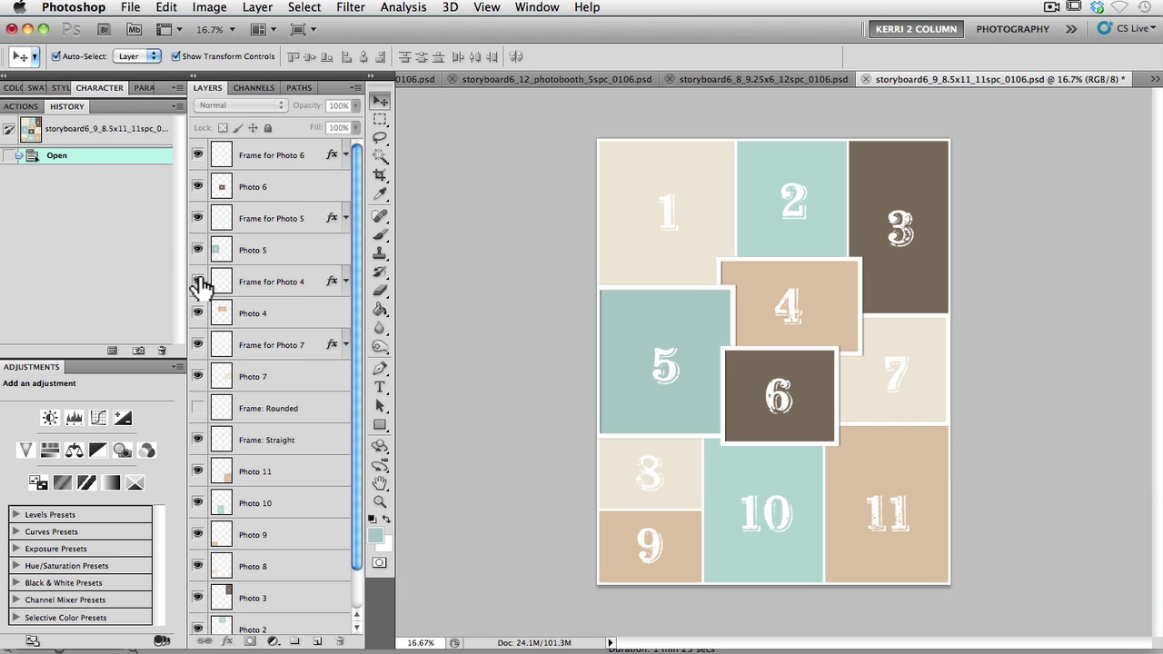
{"action": "left_click", "coordinate": [199, 283]}
{"action": "left_click", "coordinate": [199, 284]}
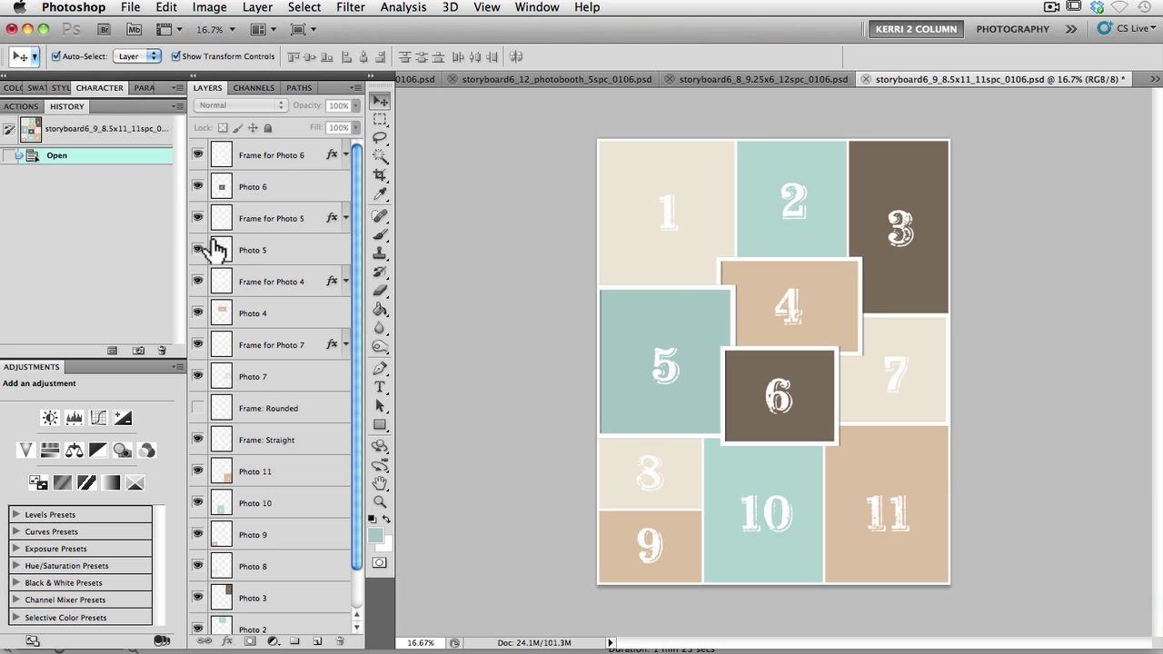
{"action": "left_click", "coordinate": [198, 219]}
{"action": "left_click", "coordinate": [198, 219]}
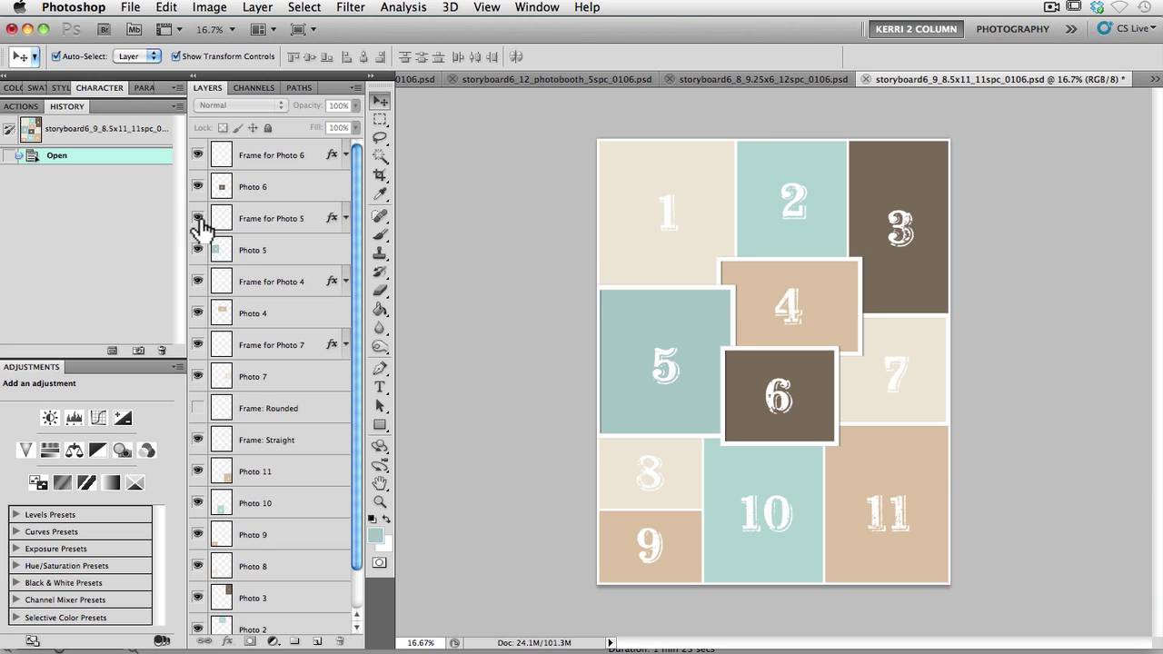
{"action": "left_click", "coordinate": [198, 219]}
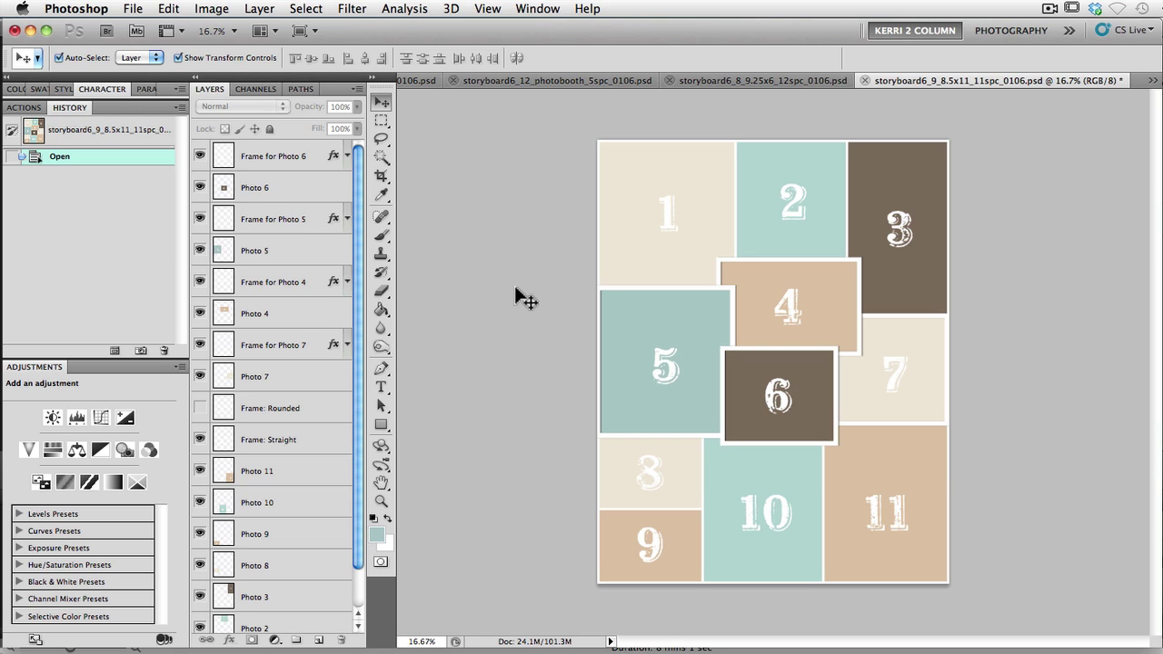
Hide the individual frame layers for Photo 6, Photo 5, Photo 4 and Photo 7.
{"action": "left_click", "coordinate": [200, 156]}
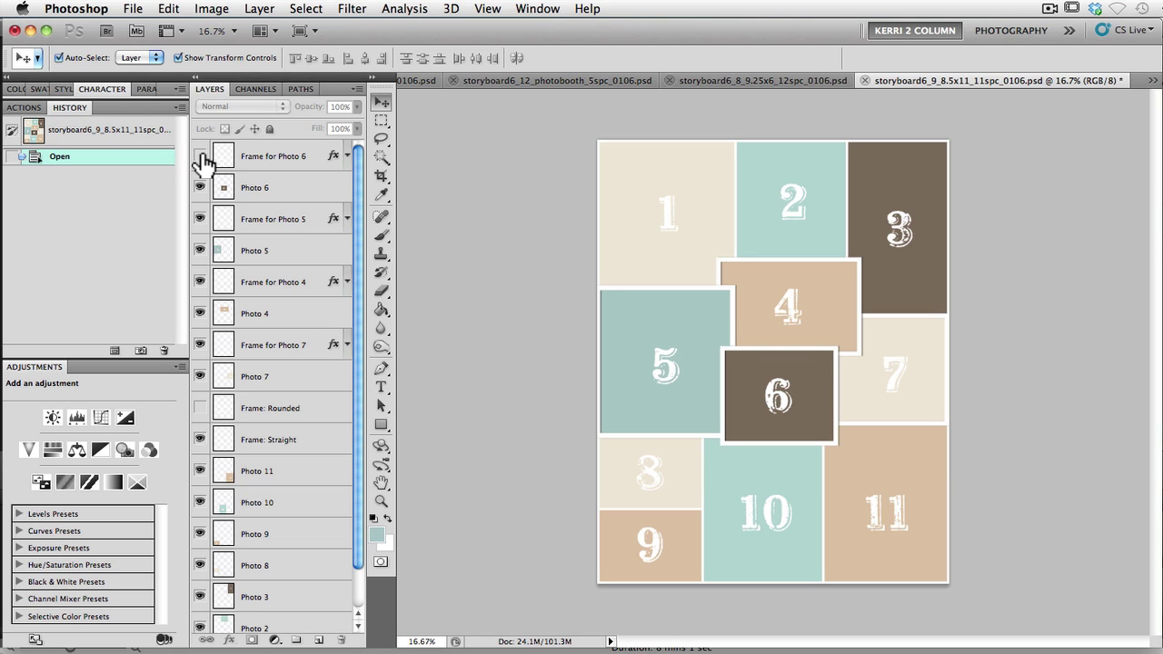
{"action": "left_click", "coordinate": [200, 219]}
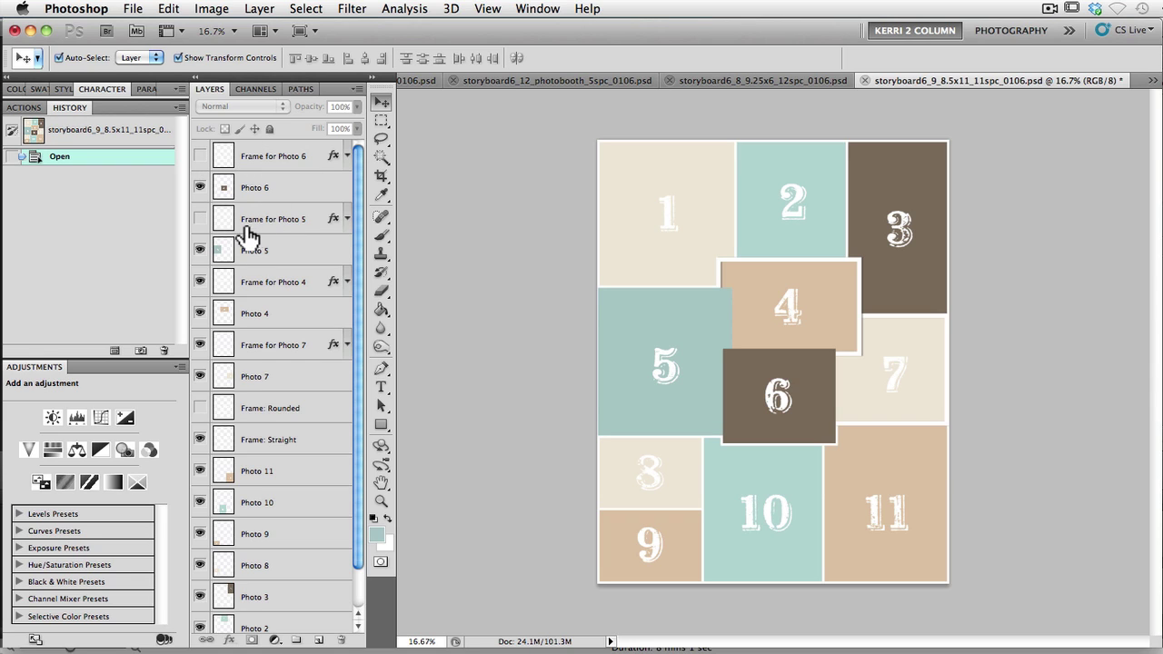
{"action": "left_click", "coordinate": [200, 282]}
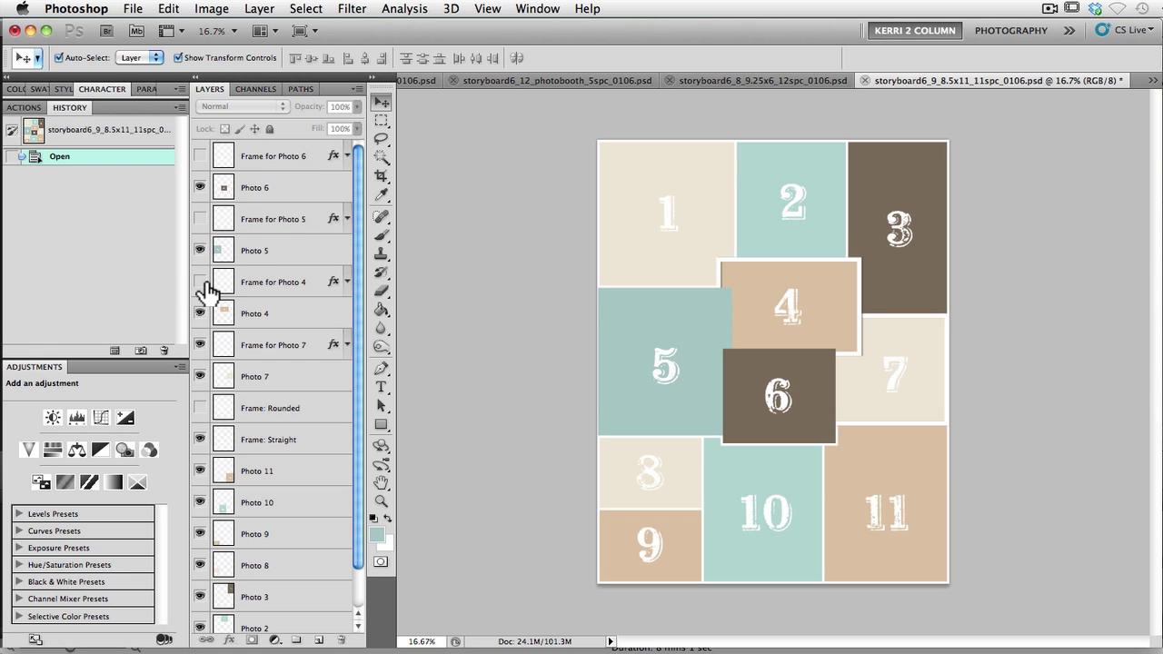
{"action": "left_click", "coordinate": [200, 347]}
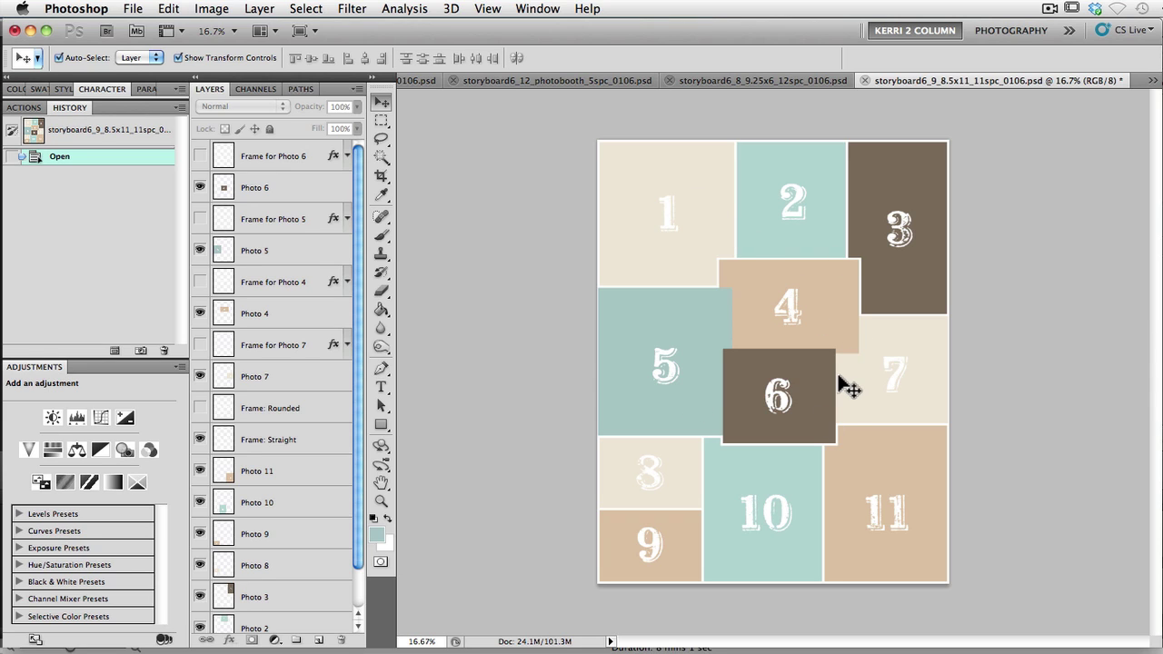
Move the Frame: Straight layer to the top of the layer stack and deselect it.
{"action": "left_click", "coordinate": [295, 447]}
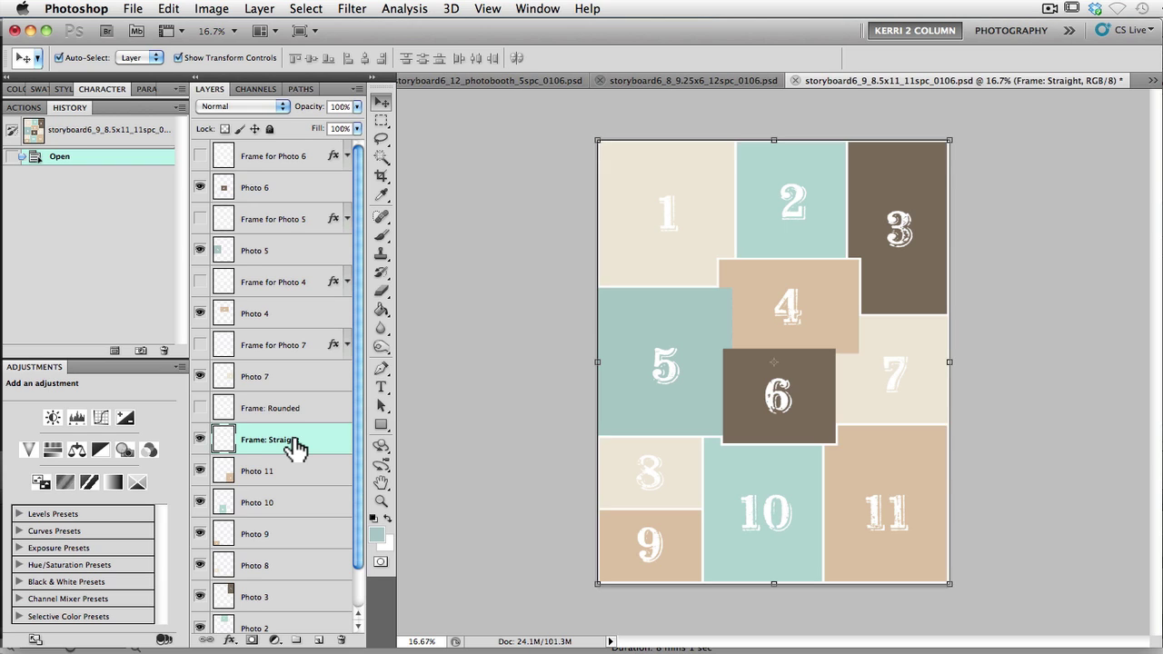
{"action": "left_click_drag", "start_coordinate": [298, 447], "coordinate": [295, 152]}
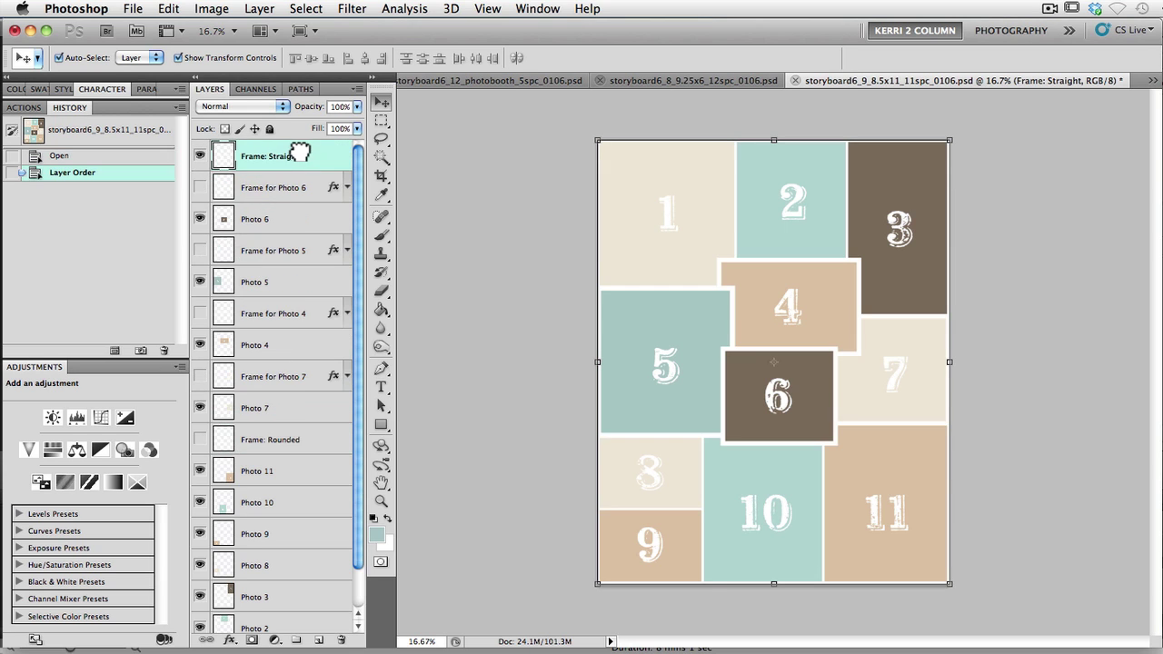
{"action": "left_click", "coordinate": [1040, 373]}
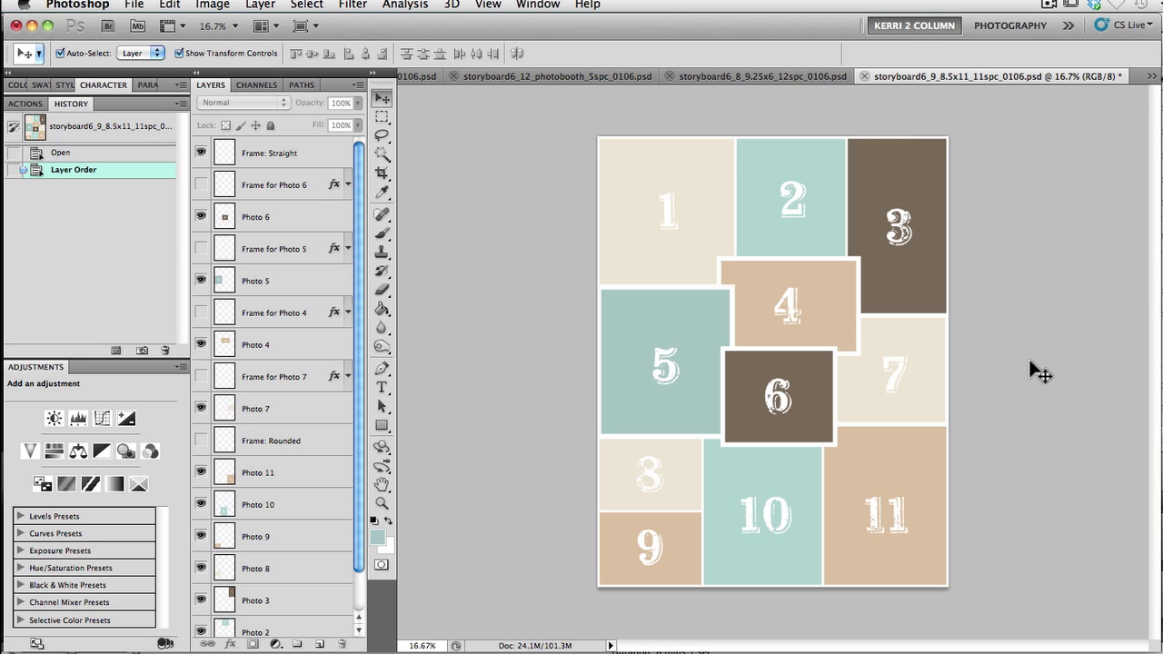
Move the Frame: Rounded layer directly beneath Frame: Straight, show it and hide the Frame: Straight layer.
{"action": "left_click", "coordinate": [273, 443]}
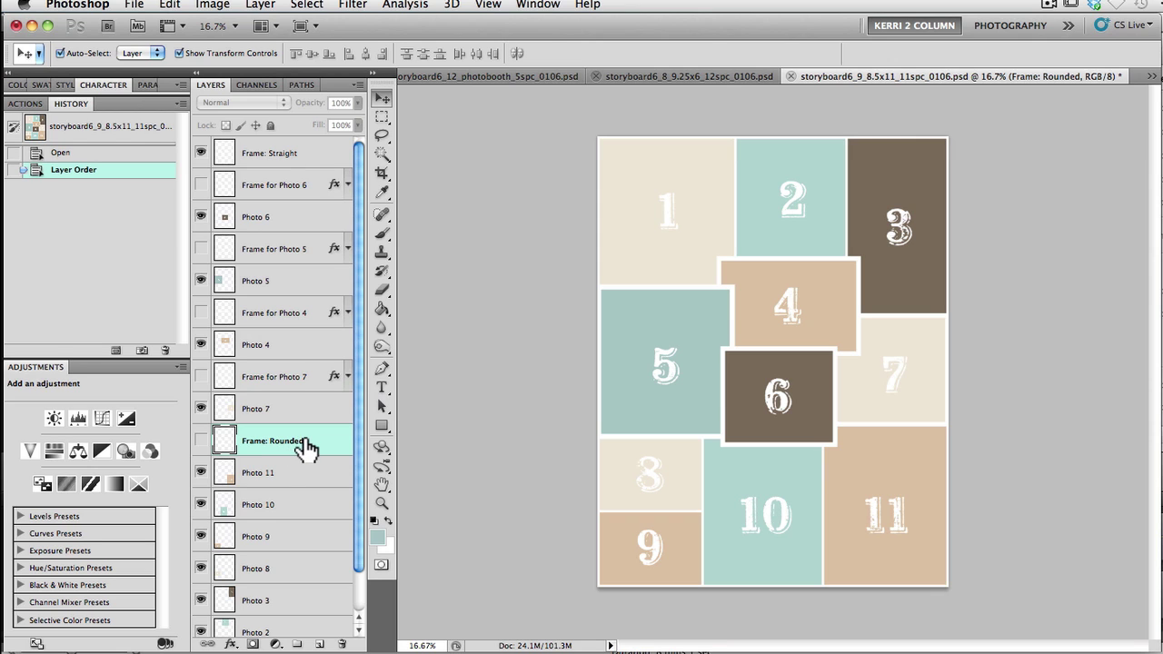
{"action": "left_click_drag", "start_coordinate": [307, 447], "coordinate": [296, 186]}
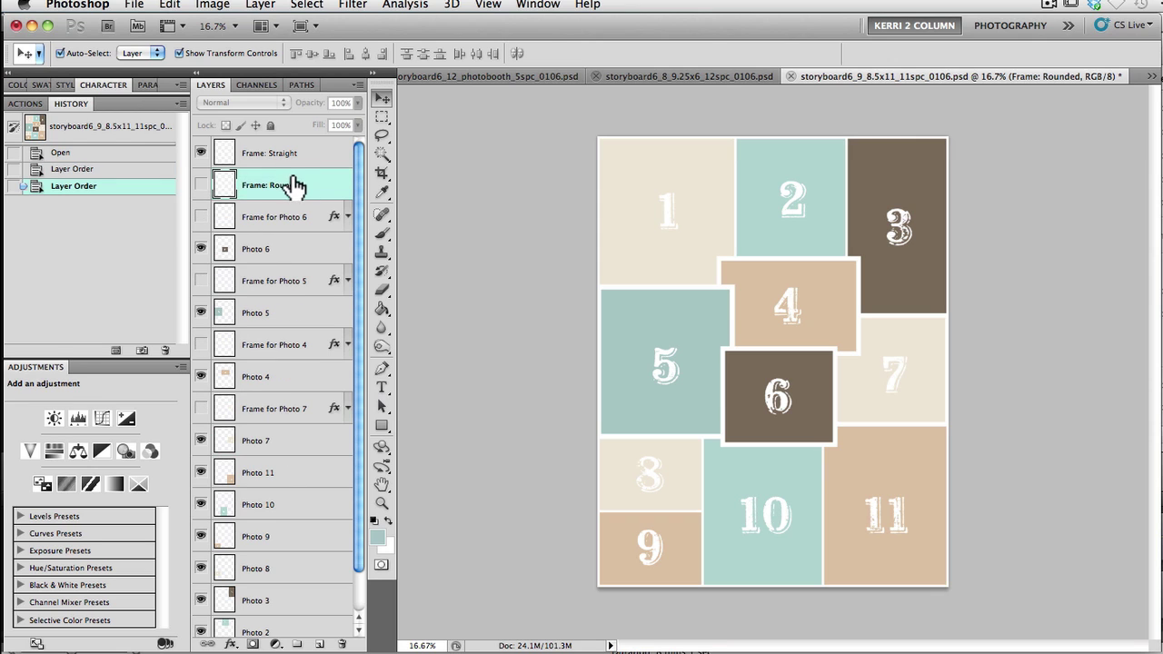
{"action": "left_click", "coordinate": [201, 185]}
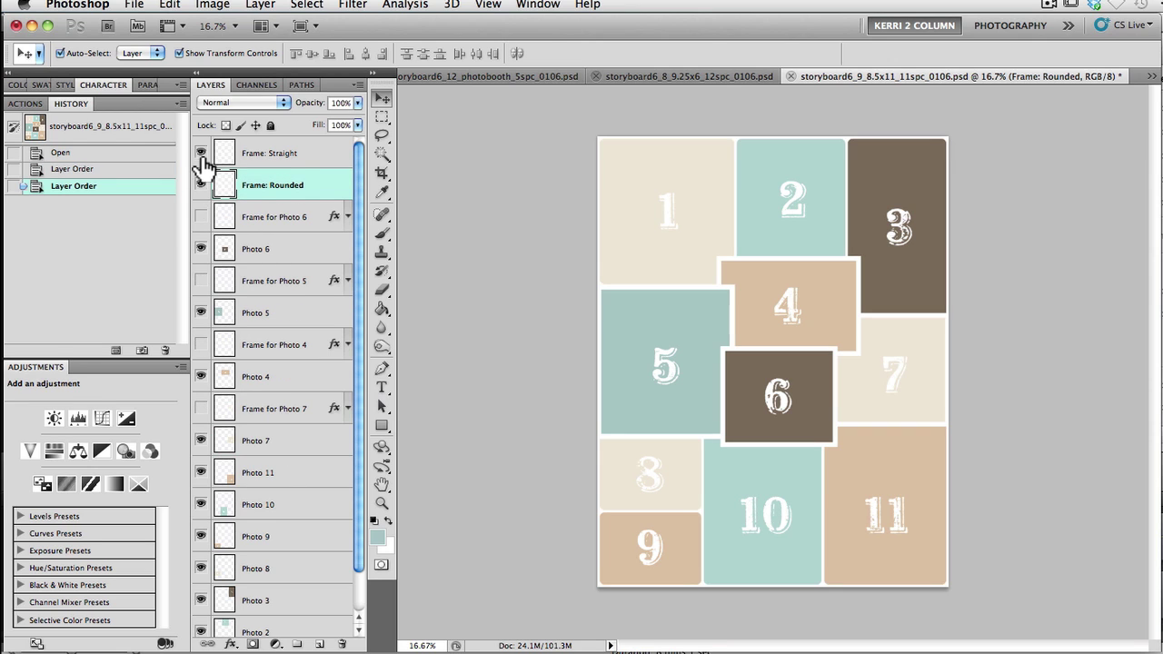
{"action": "left_click", "coordinate": [201, 154]}
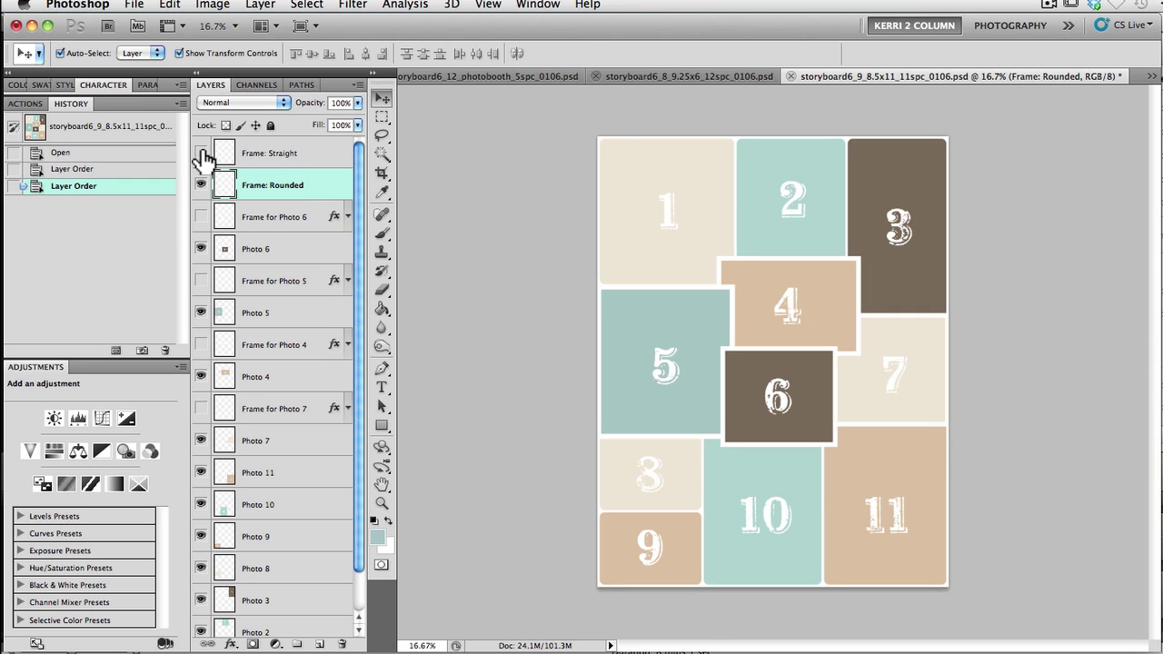